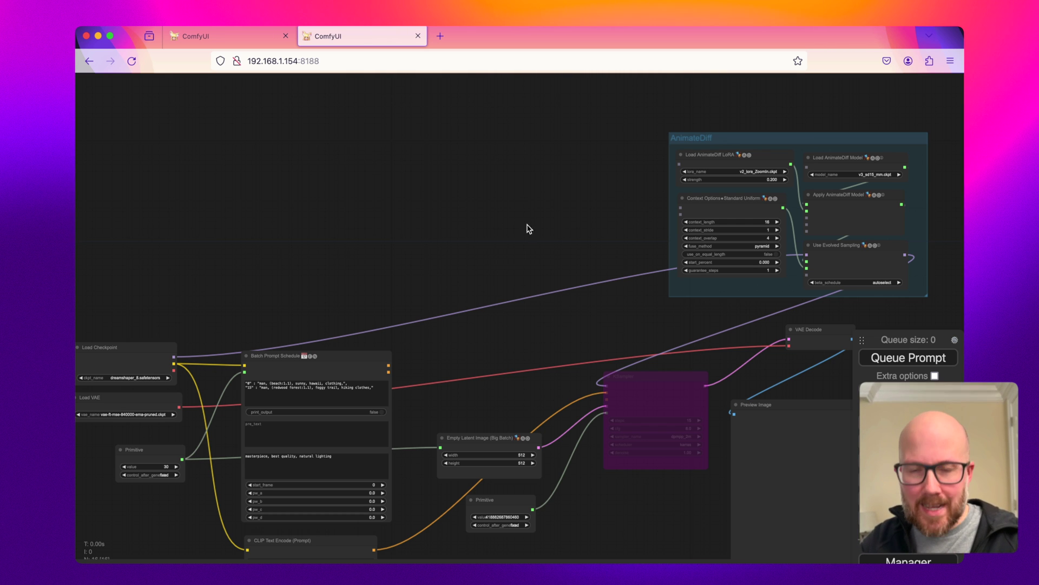
- Add a Load Video (Upload) node via a 'load vid' search in the empty canvas on the left
scroll(856, 225, up, 4)
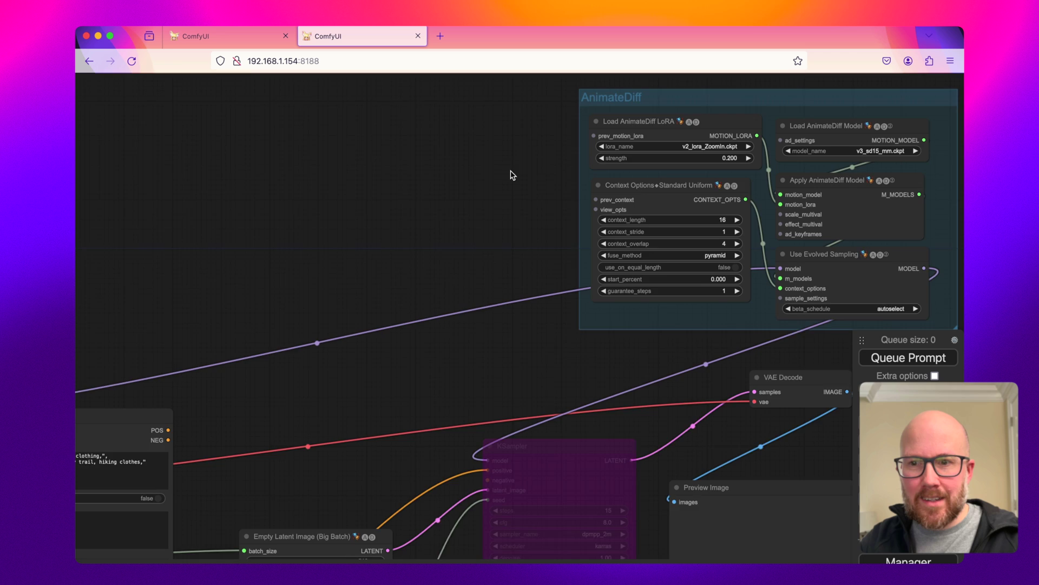
drag(511, 174, 213, 199)
scroll(290, 206, up, 3)
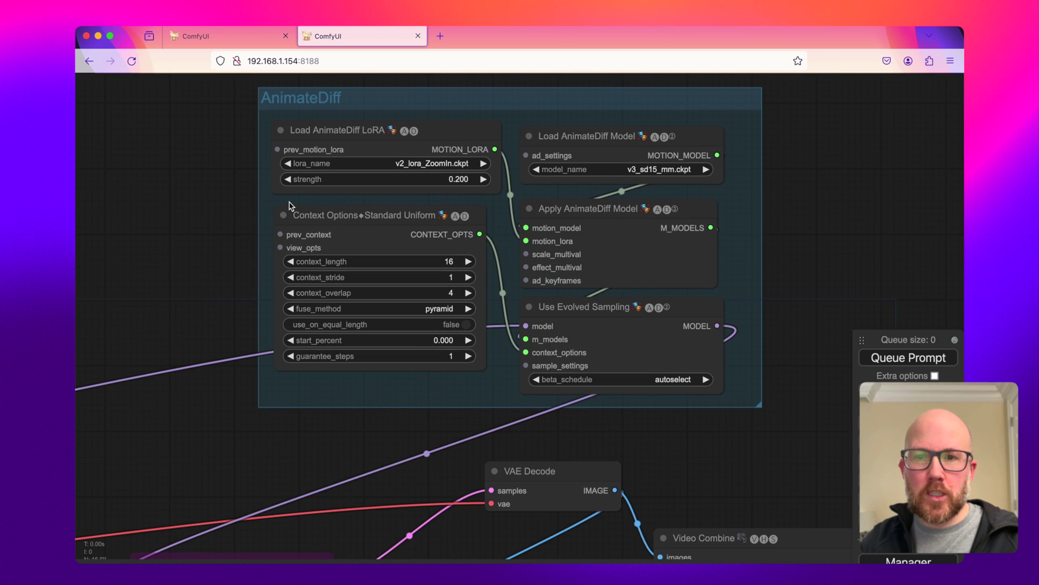
scroll(290, 205, down, 1)
scroll(296, 200, up, 1)
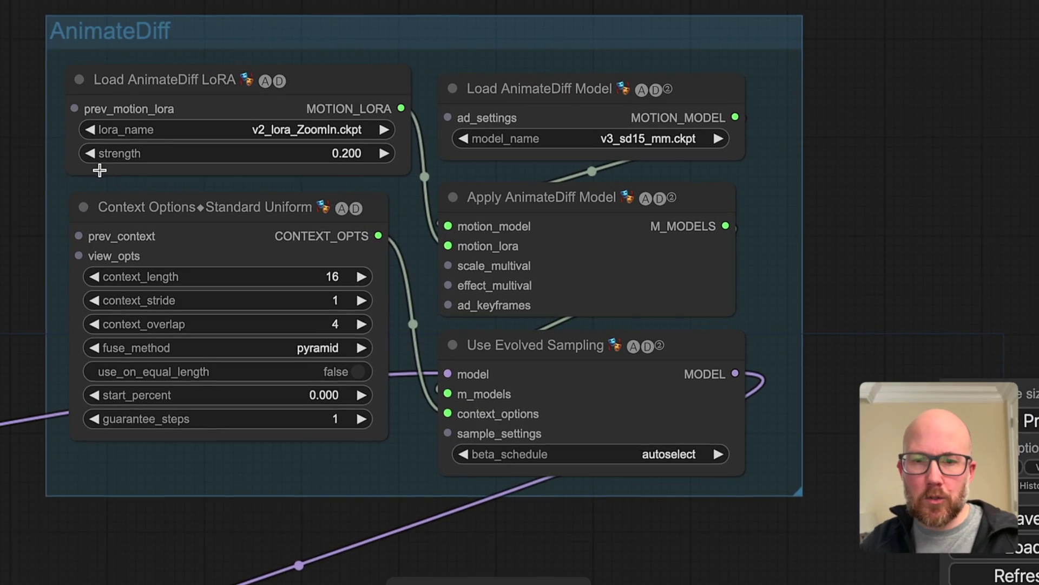
drag(21, 163, 23, 186)
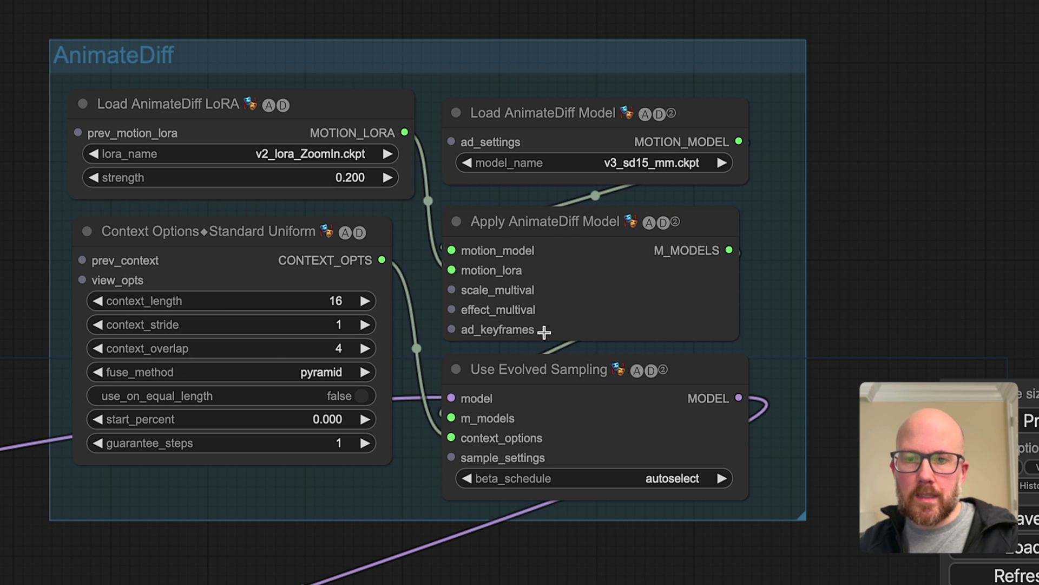
scroll(632, 408, down, 3)
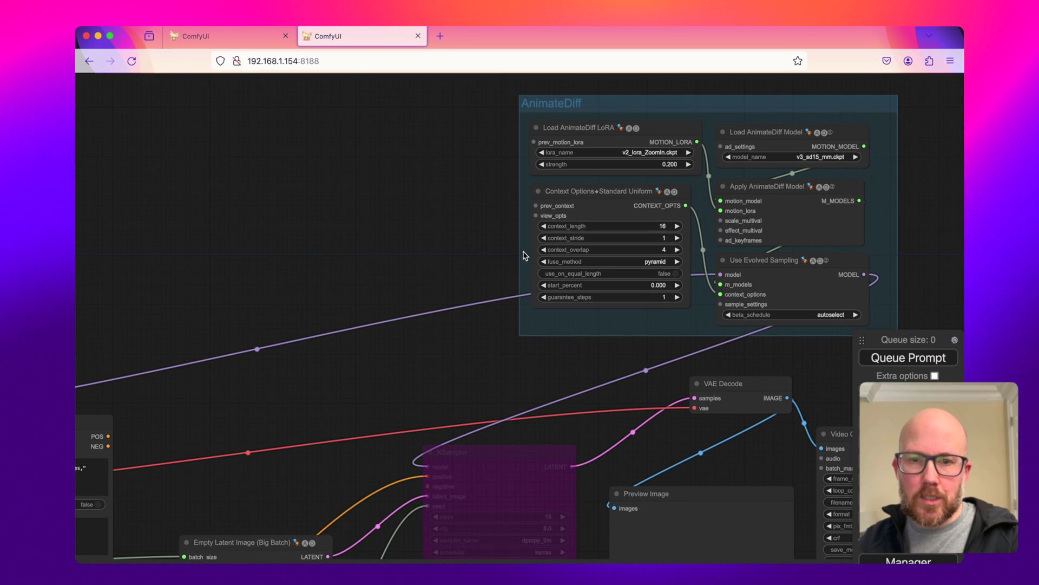
drag(265, 244, 443, 245)
scroll(444, 250, down, 2)
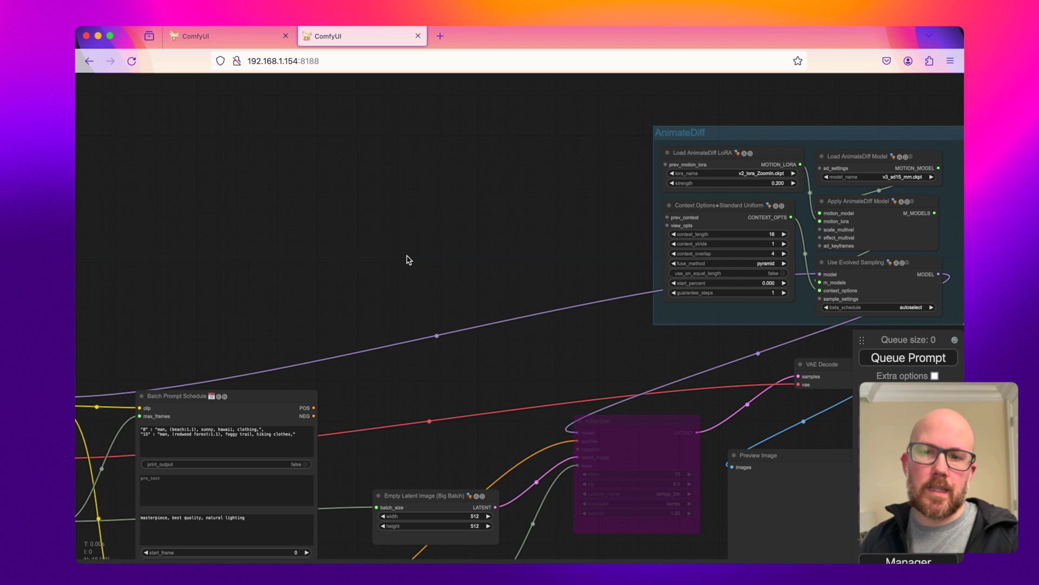
drag(408, 260, 574, 259)
double_click(236, 215)
text(load)
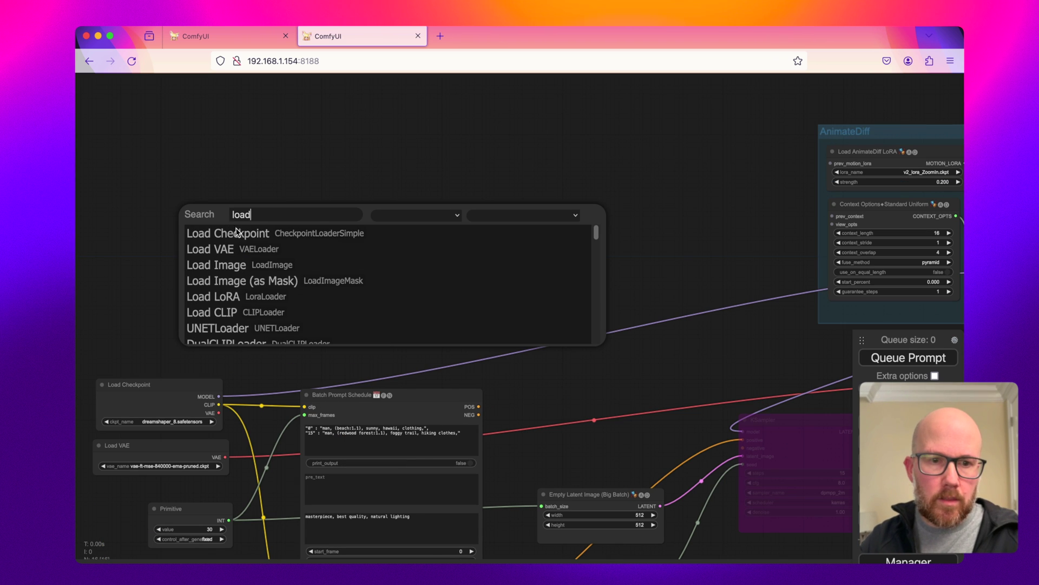
text( vid)
click(256, 235)
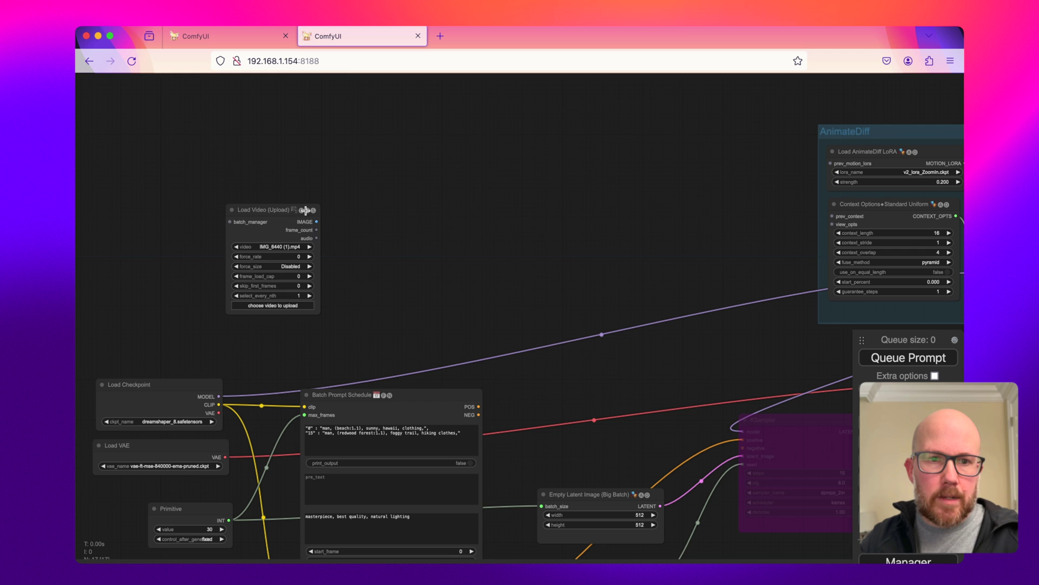
- Load Sample Video 2 - HD 720p.mp4 into the video loader, placed at the upper left
drag(306, 210, 215, 133)
click(225, 232)
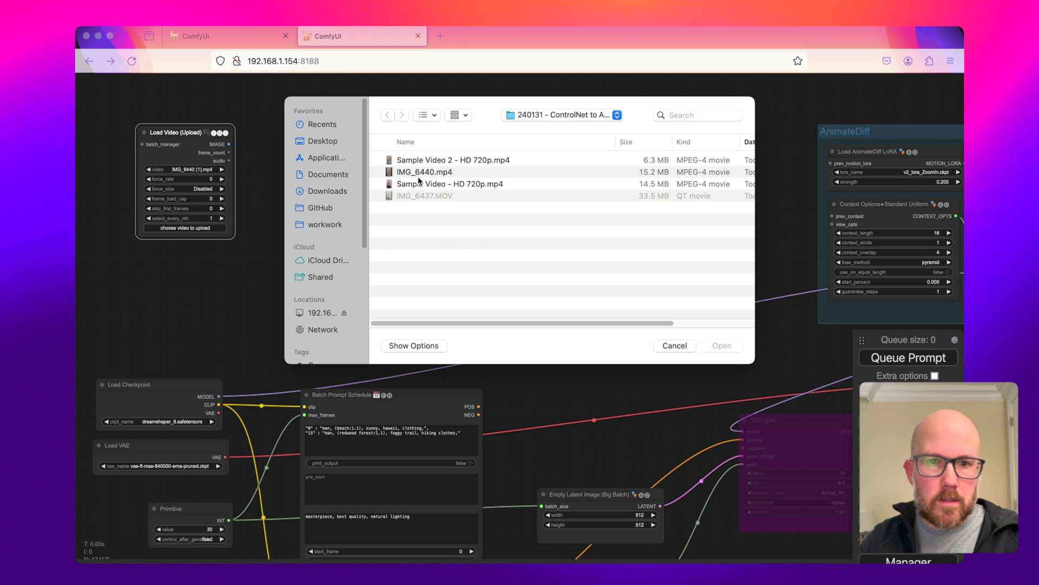
double_click(439, 163)
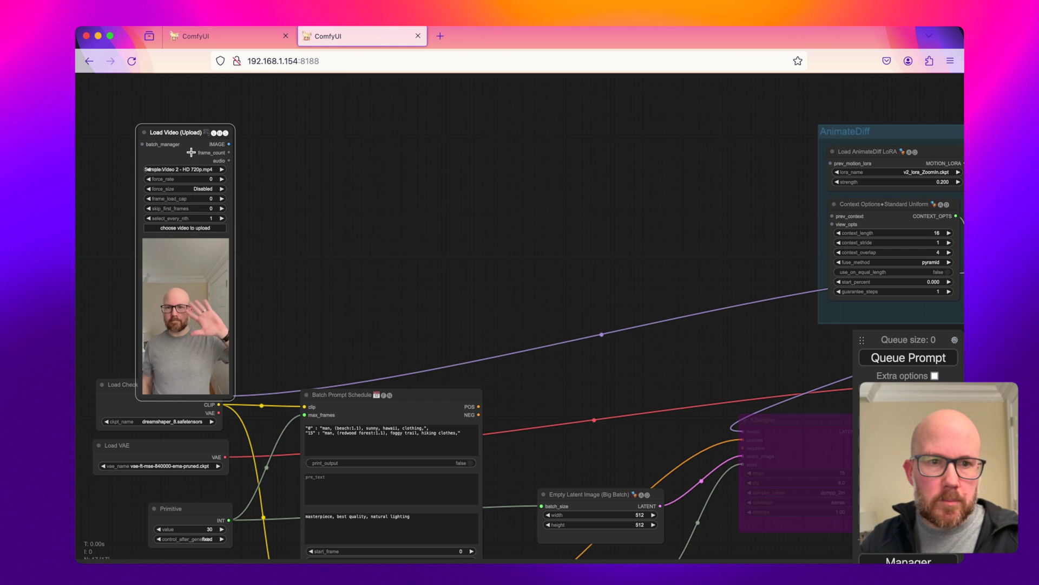
drag(232, 247, 201, 225)
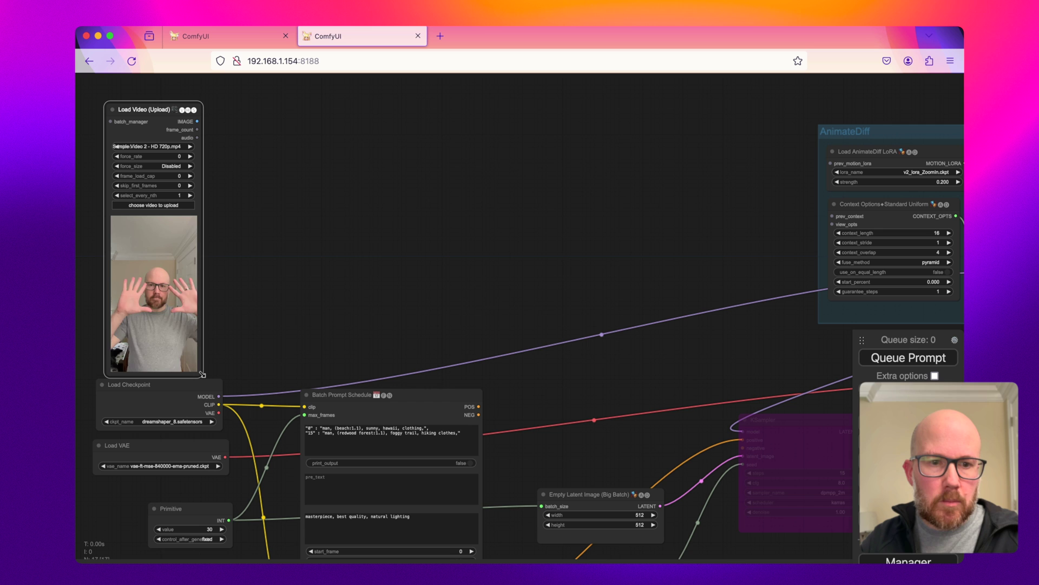
drag(203, 376, 185, 347)
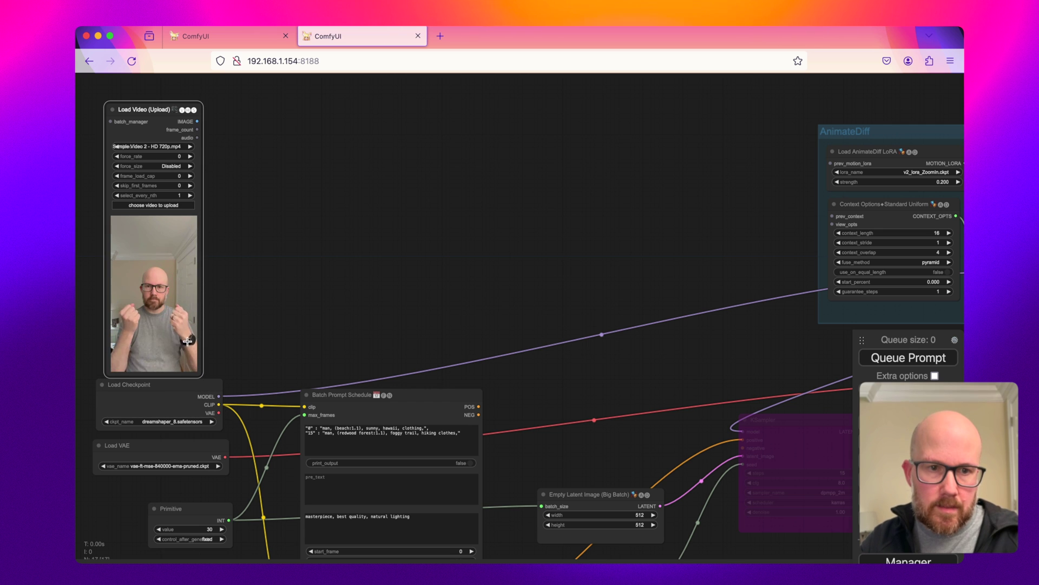
- Set the video loader's select_every_nth to 5
click(177, 197)
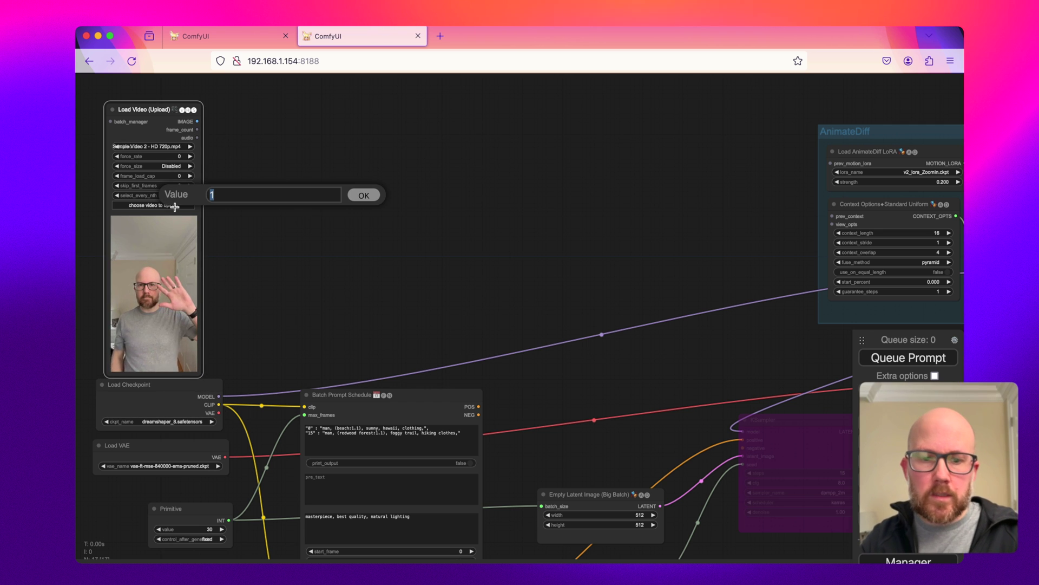
key(Return)
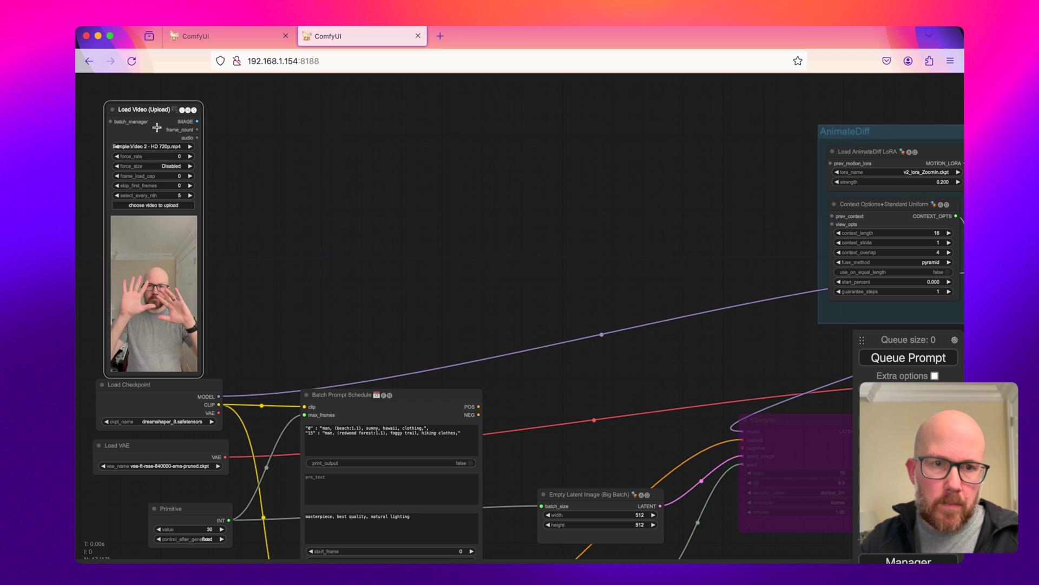
drag(157, 128, 155, 117)
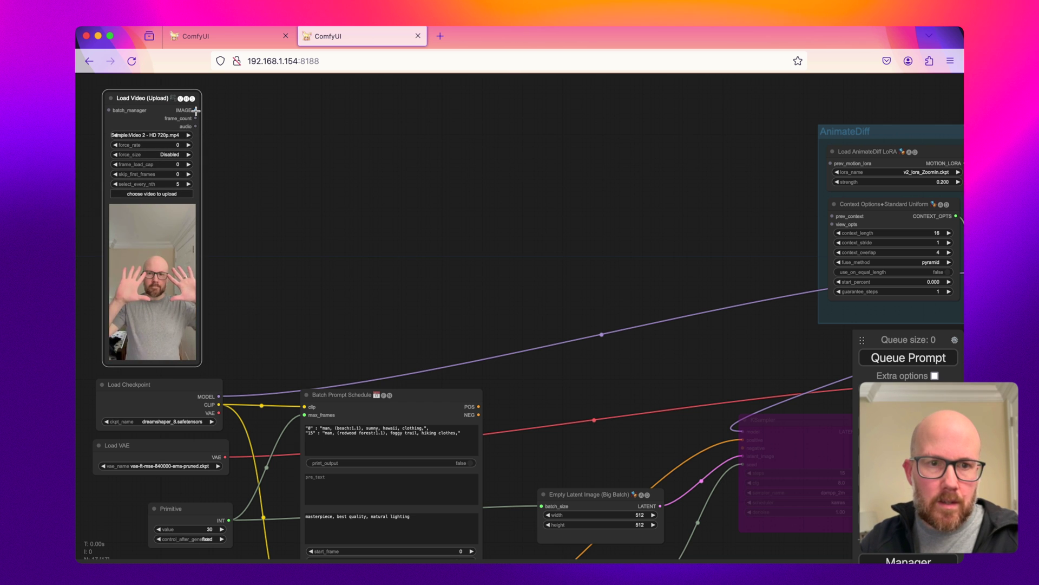
drag(196, 111, 297, 135)
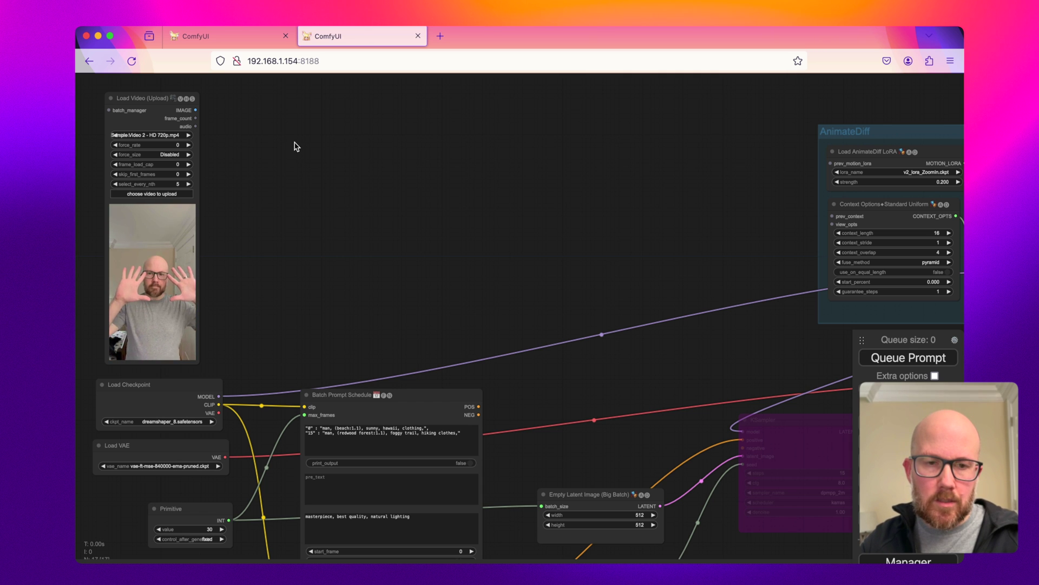
- Add a Canny Edge node and feed it the video loader's IMAGE output
double_click(305, 145)
text(canny)
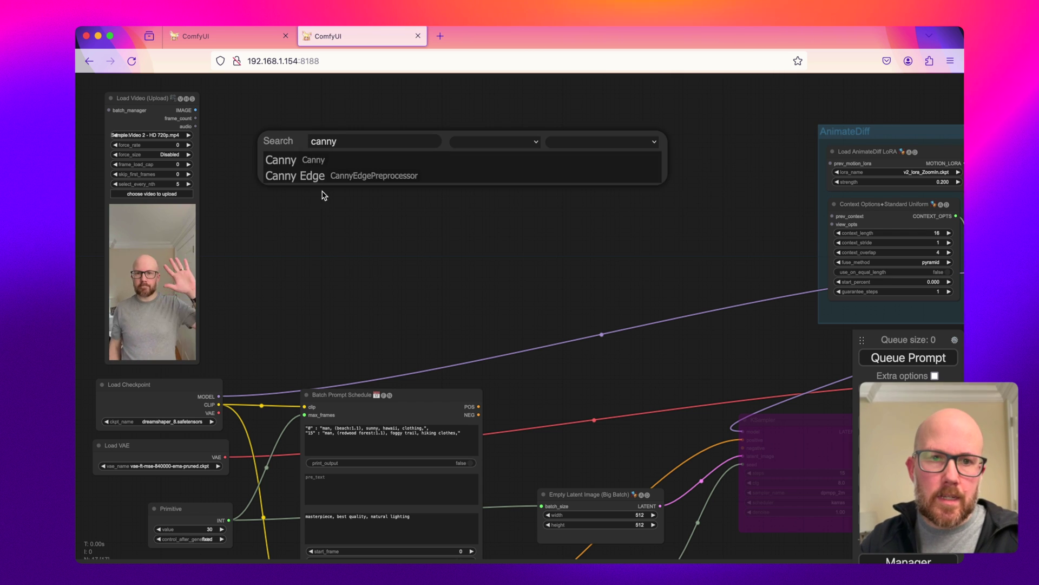
click(301, 176)
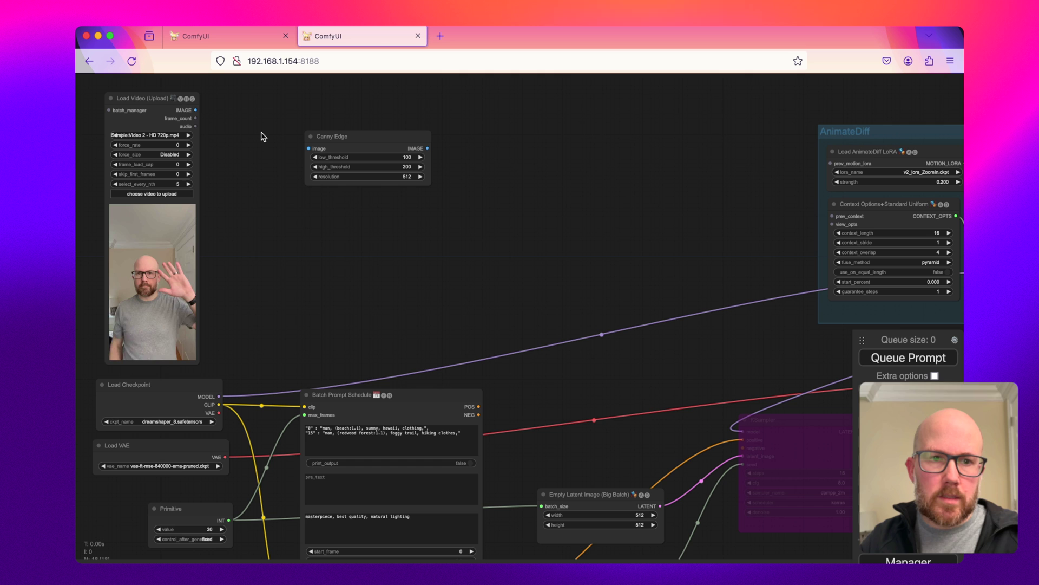
drag(195, 112, 308, 148)
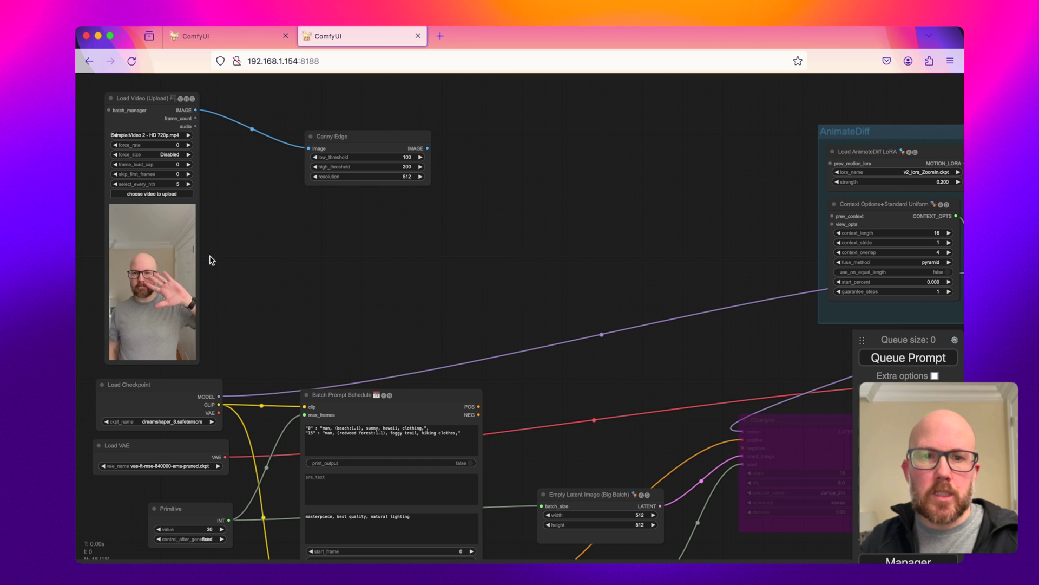
- Attach an enlarged Preview Image to Canny Edge's output, arranged above it
drag(427, 150, 369, 91)
click(505, 248)
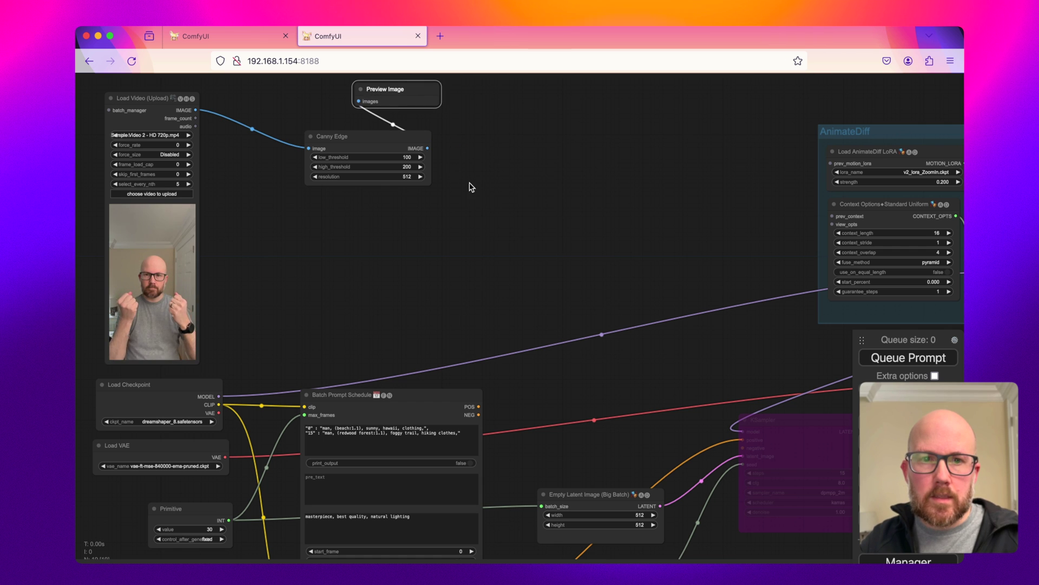
drag(471, 186, 490, 279)
drag(390, 186, 374, 137)
scroll(390, 184, left, 2)
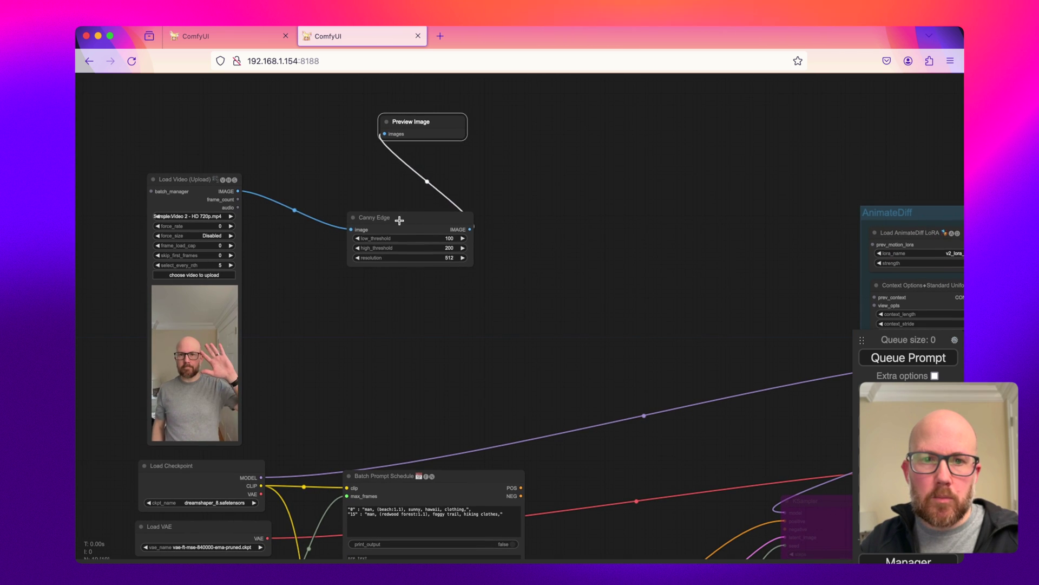
drag(399, 220, 412, 204)
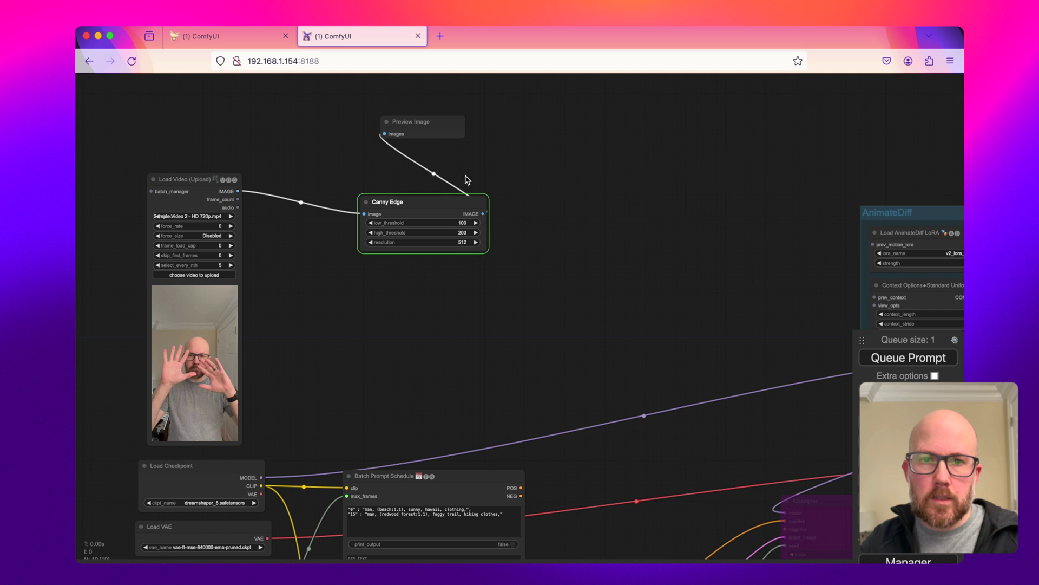
drag(431, 126, 408, 96)
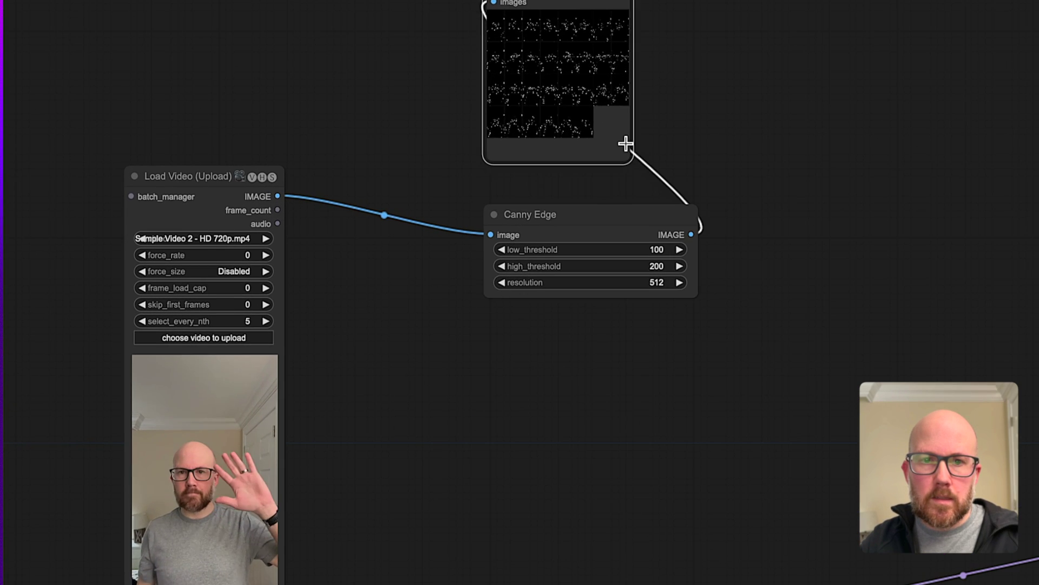
drag(626, 143, 653, 241)
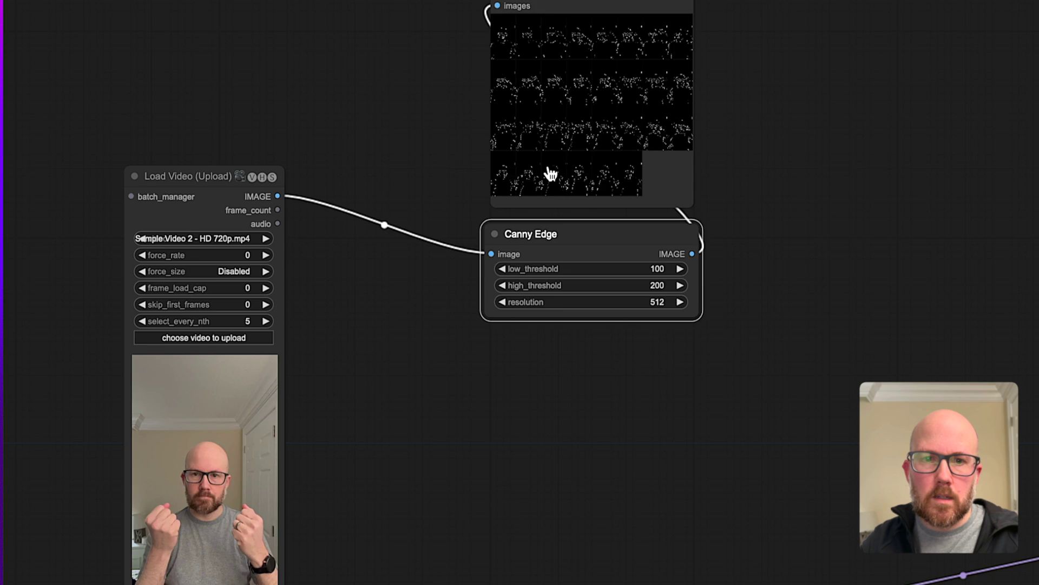
- View single Canny edge frames, stepping back and forward with arrow keys, then close back to the grid
scroll(546, 168, up, 5)
click(564, 125)
drag(913, 163, 922, 359)
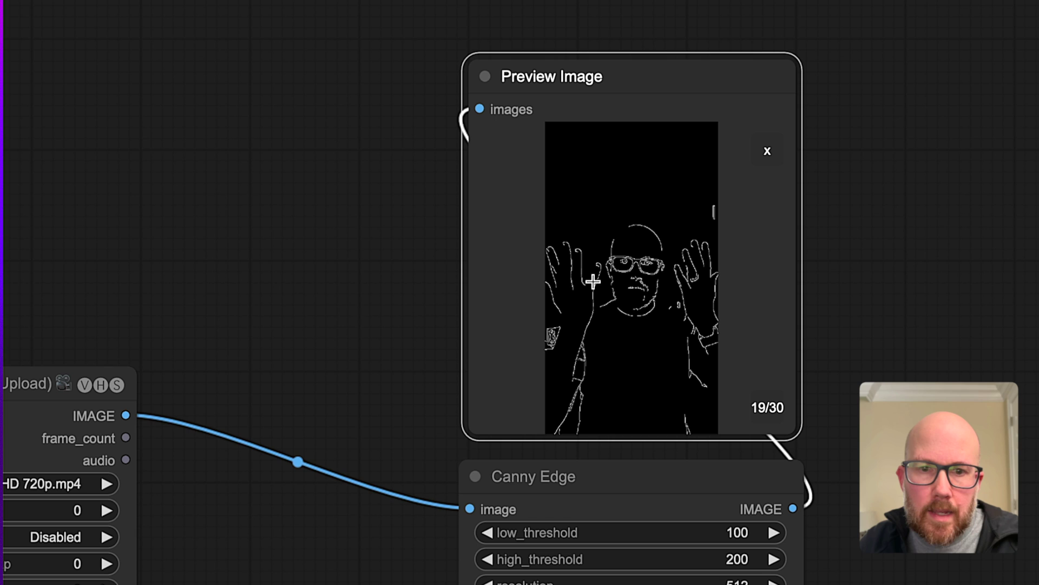
key(Left)
key(Left)
key(Left)
key(Left)
key(Left)
key(Left)
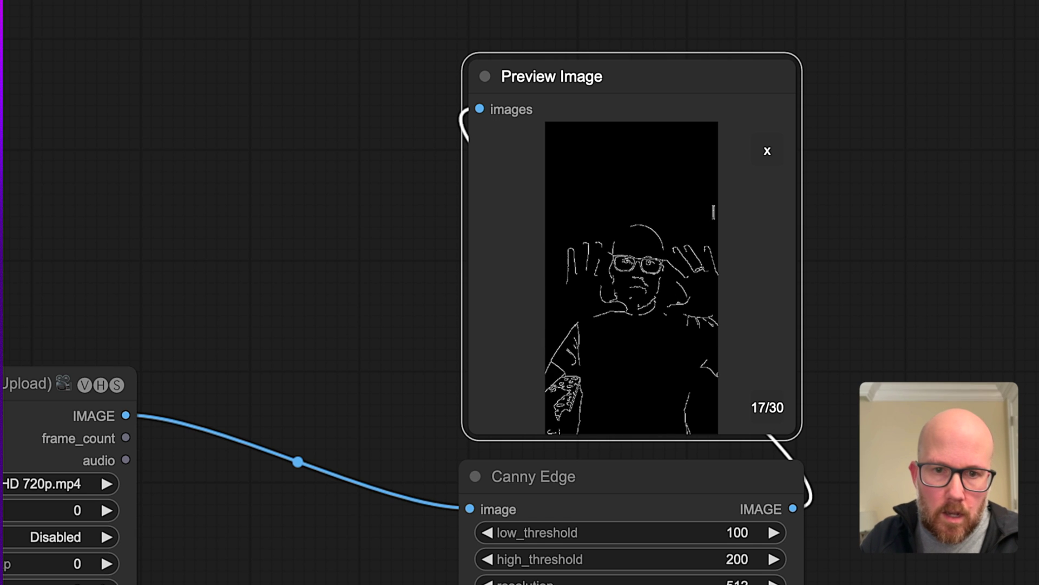
key(Right)
key(Right)
key(Right)
key(Right)
key(Right)
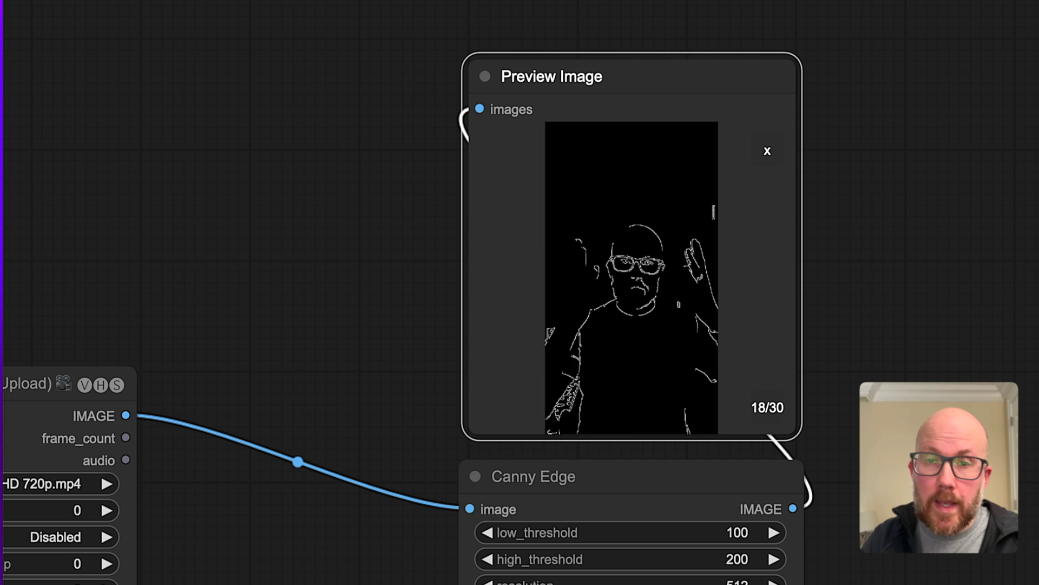
key(Right)
key(Right)
key(Right)
key(Right)
key(Right)
key(Right)
key(Right)
key(Right)
key(Right)
key(Right)
key(Right)
key(Right)
key(Right)
key(Right)
key(Right)
key(Right)
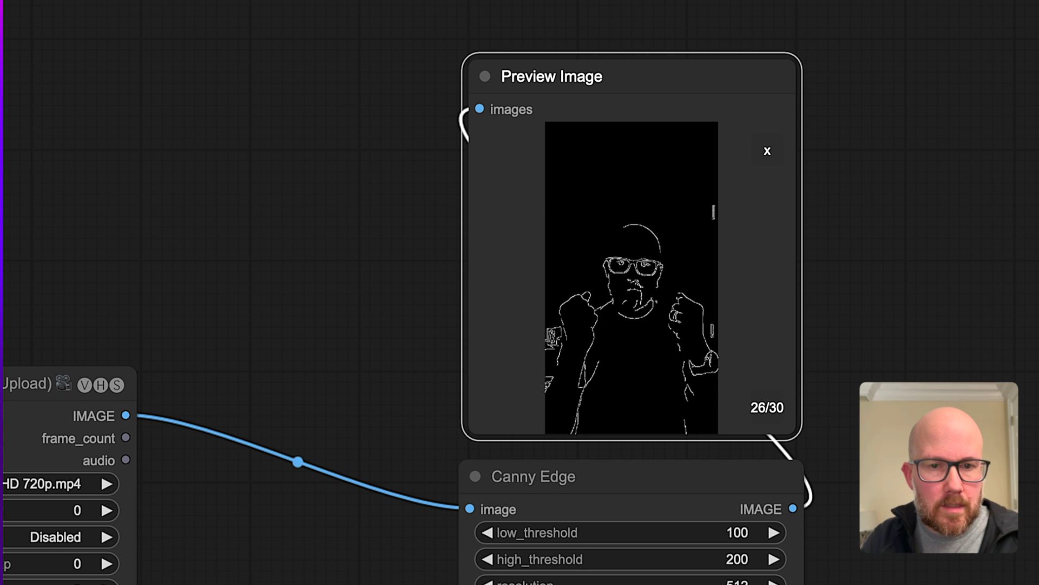
key(Right)
key(Right)
key(Right)
key(Right)
key(Right)
key(Right)
key(Right)
key(Right)
key(Right)
key(Right)
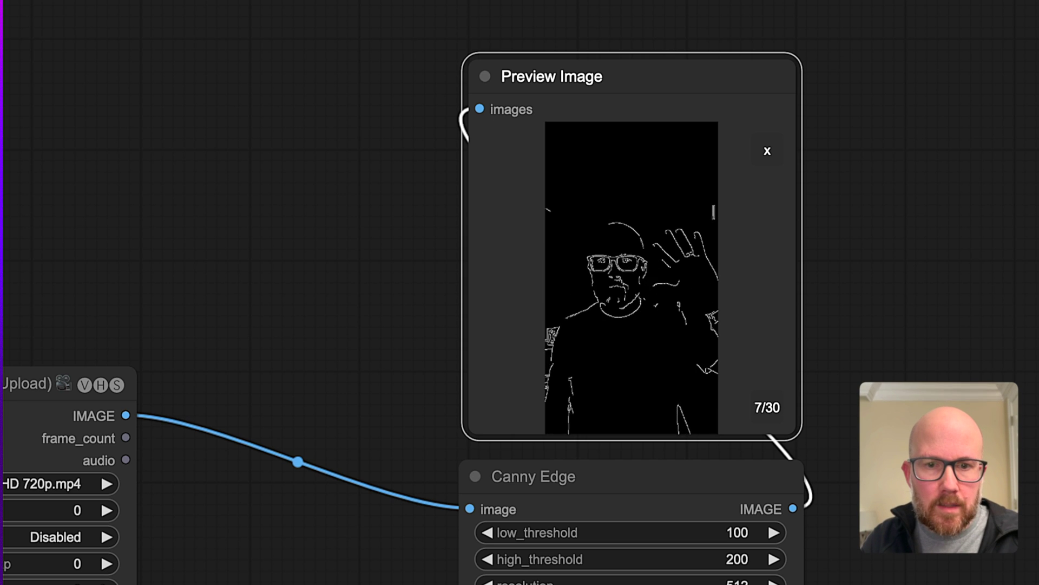
key(Right)
key(Right)
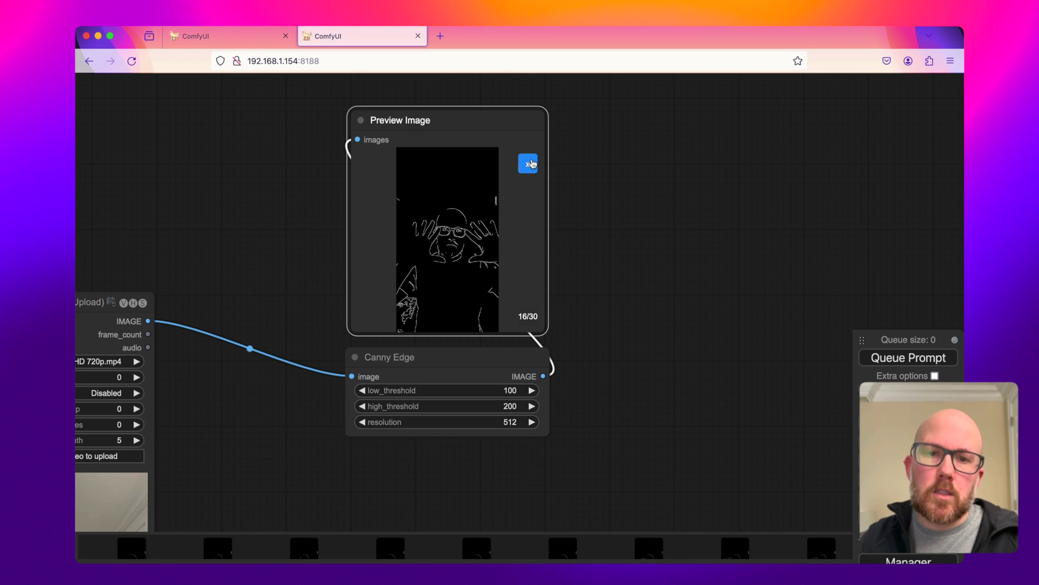
click(531, 164)
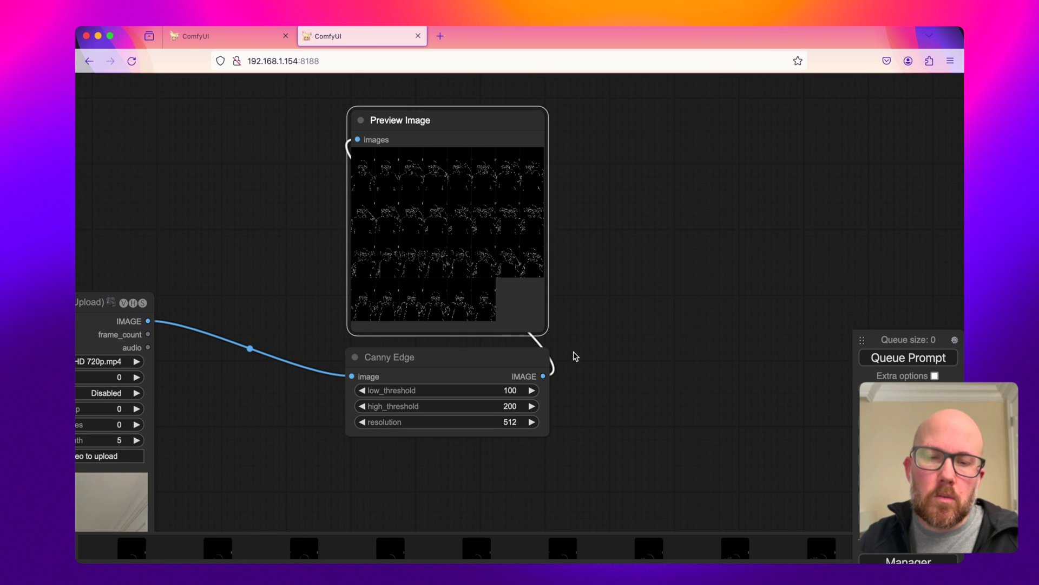
drag(574, 355, 574, 211)
- Add a Load ControlNet Model set to control_v11p_sd15_canny.pth under Canny Edge, widened to show the name
scroll(435, 322, down, 2)
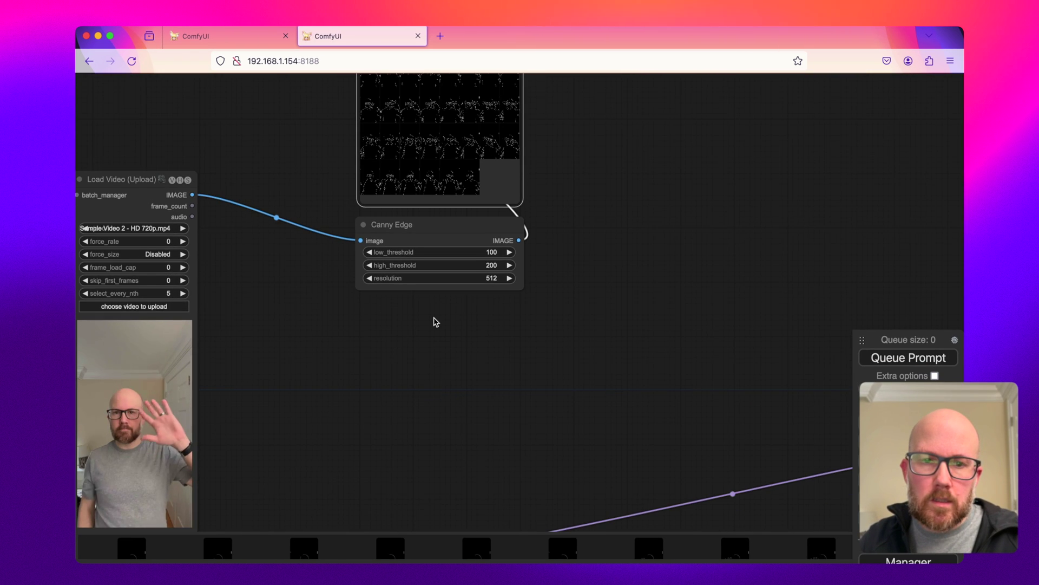
double_click(383, 319)
text(control)
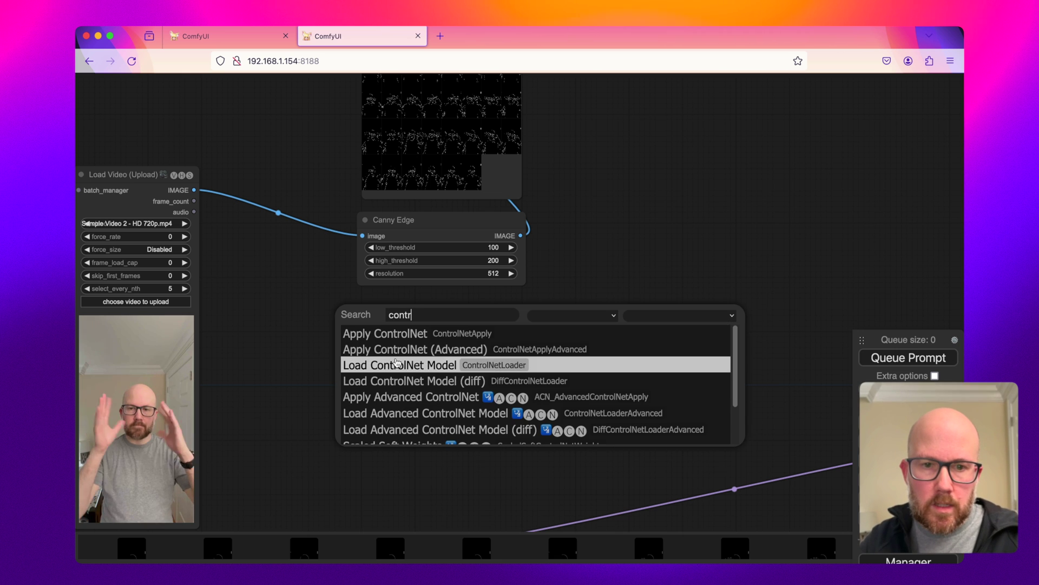
click(506, 361)
click(499, 335)
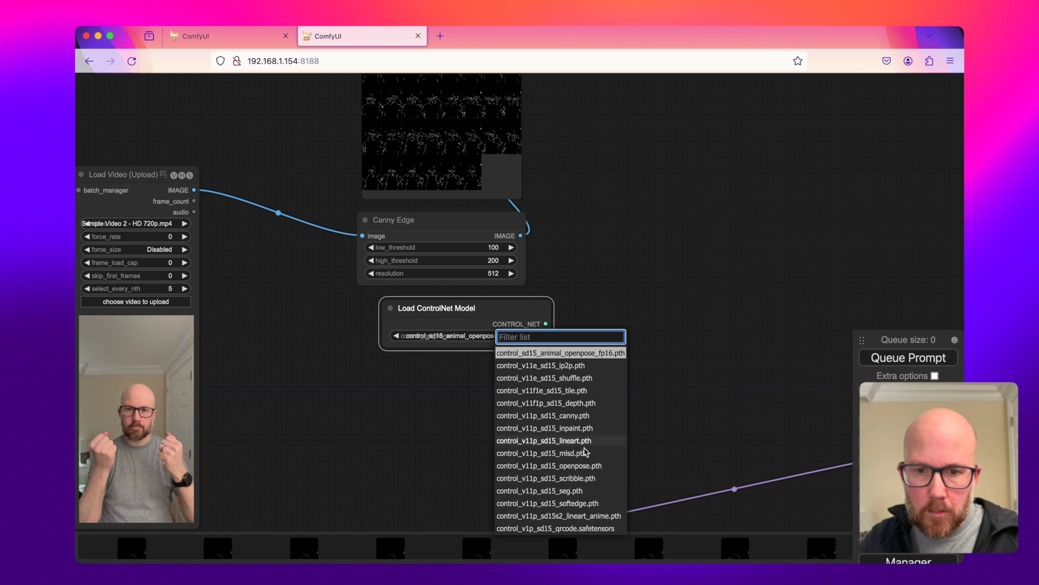
click(585, 415)
drag(436, 303, 409, 299)
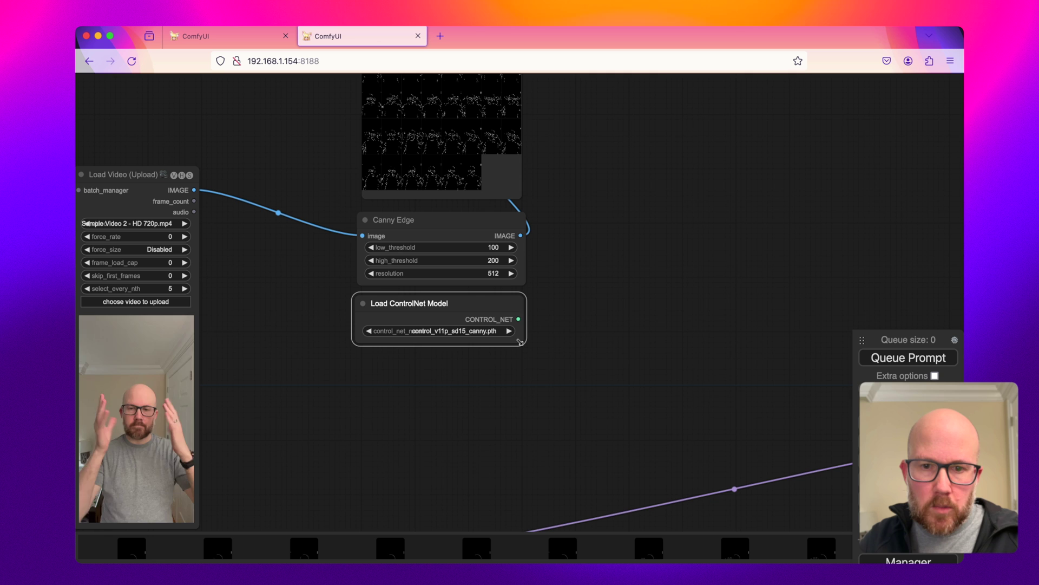
drag(520, 342, 548, 343)
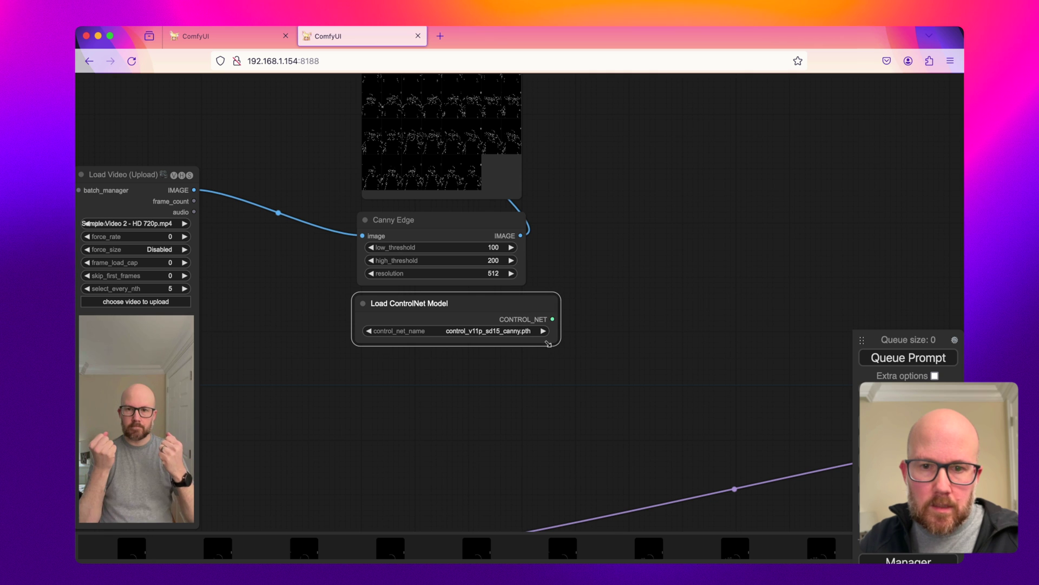
right_click(388, 377)
click(401, 372)
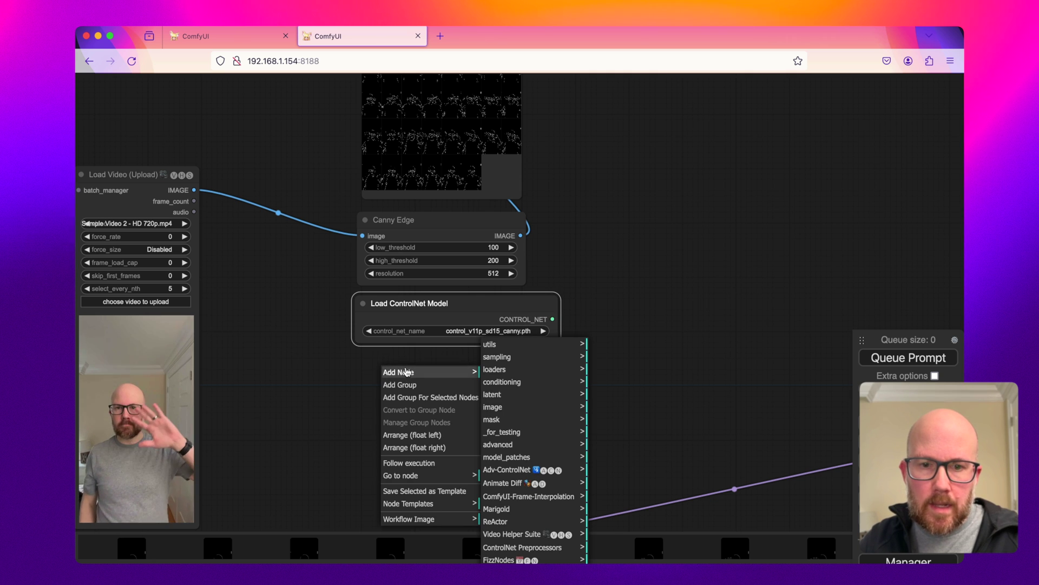
- Add Apply Advanced ControlNet from the Adv-ControlNet node category
click(524, 476)
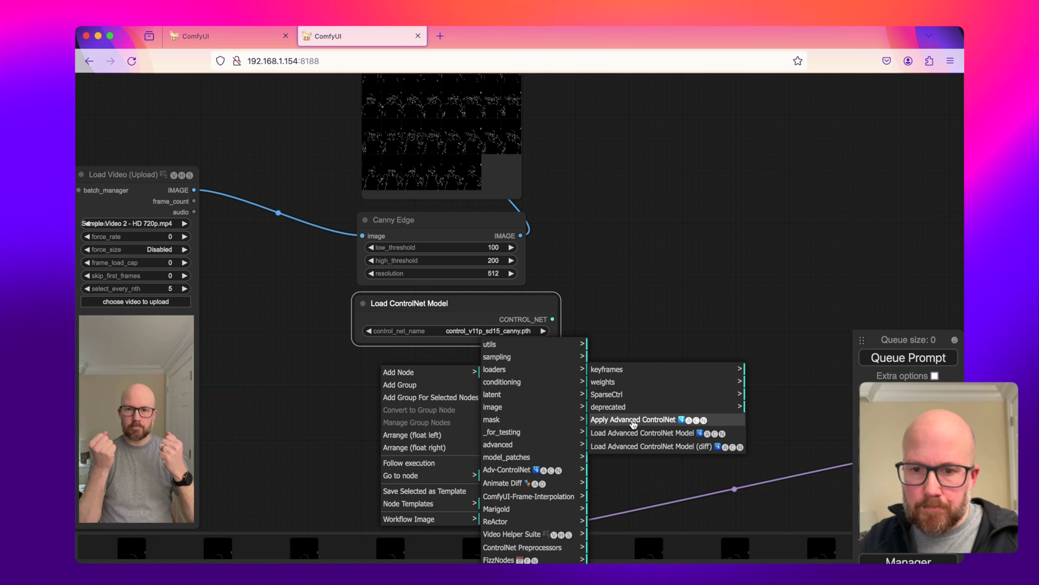
click(637, 421)
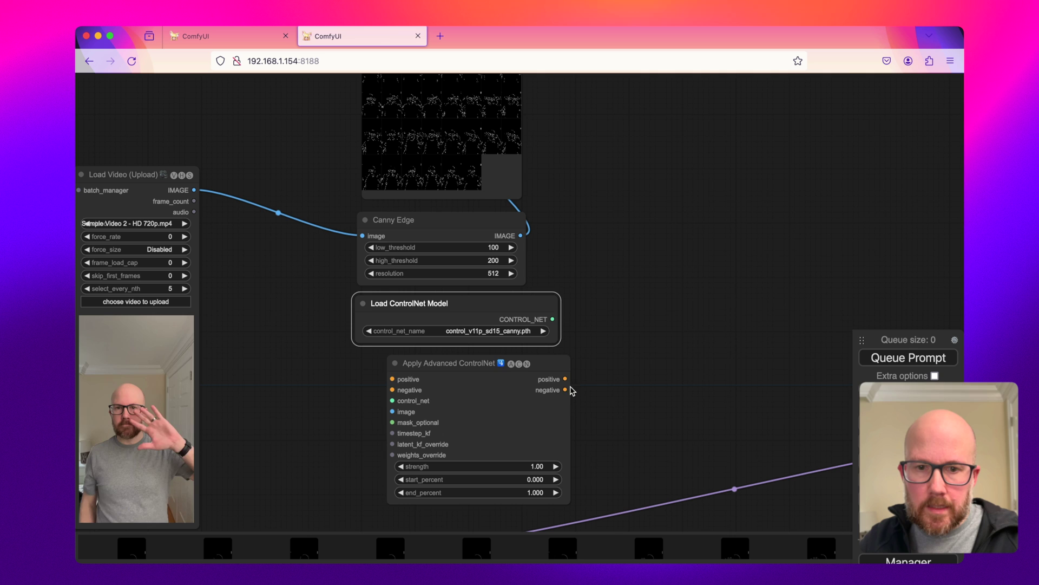
- Resize the nodes, then wire Canny Edge IMAGE to image and the canny CONTROL_NET to control_net
drag(496, 373, 466, 371)
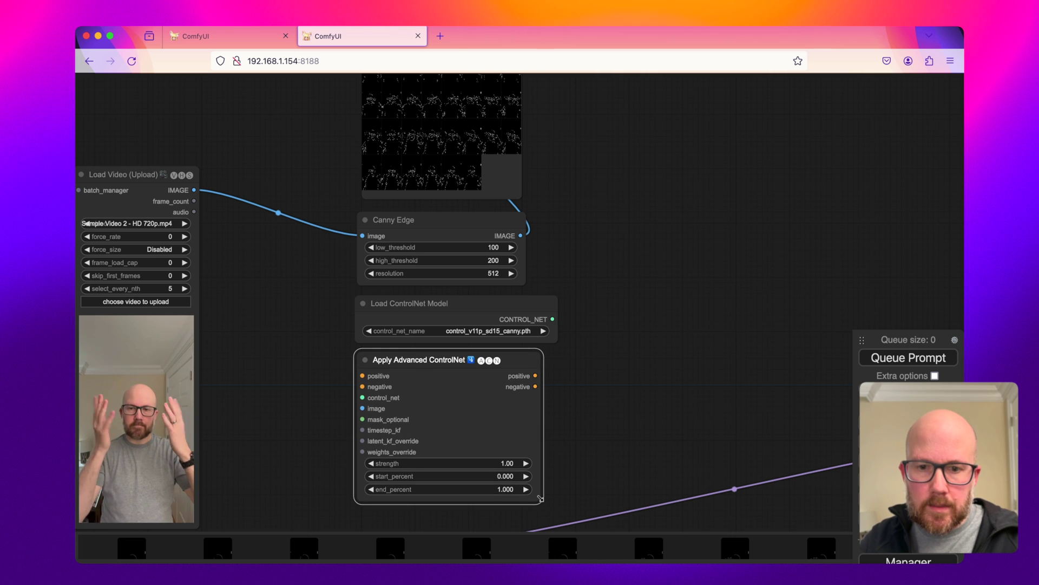
drag(540, 498, 553, 505)
drag(527, 285, 558, 285)
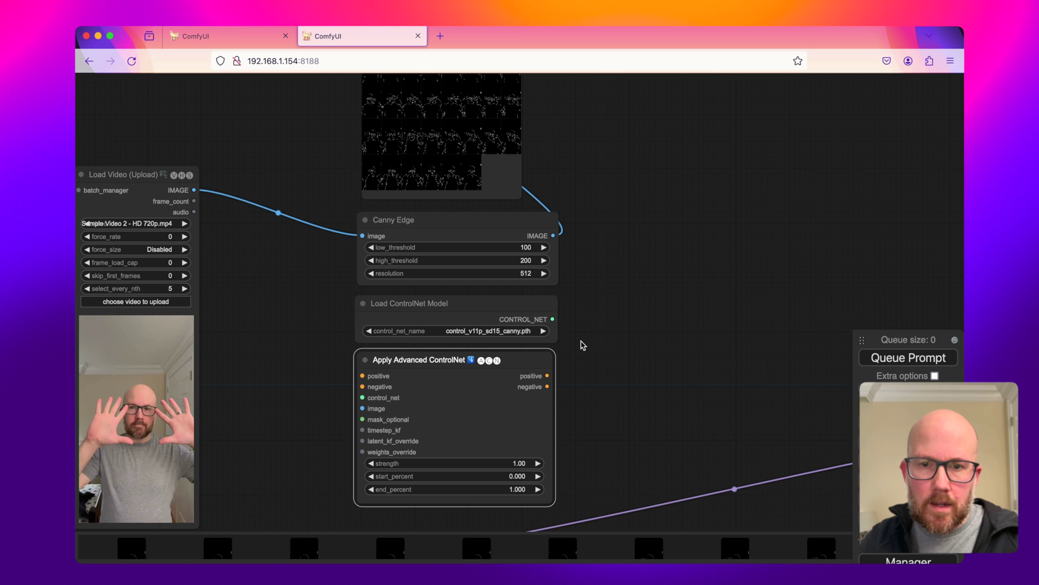
scroll(601, 321, down, 2)
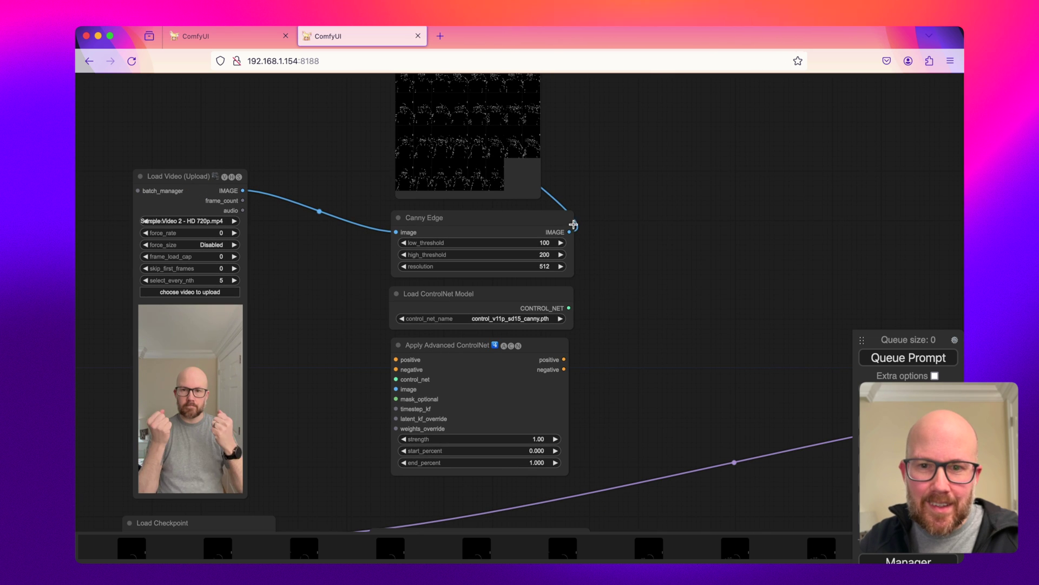
drag(571, 231, 399, 389)
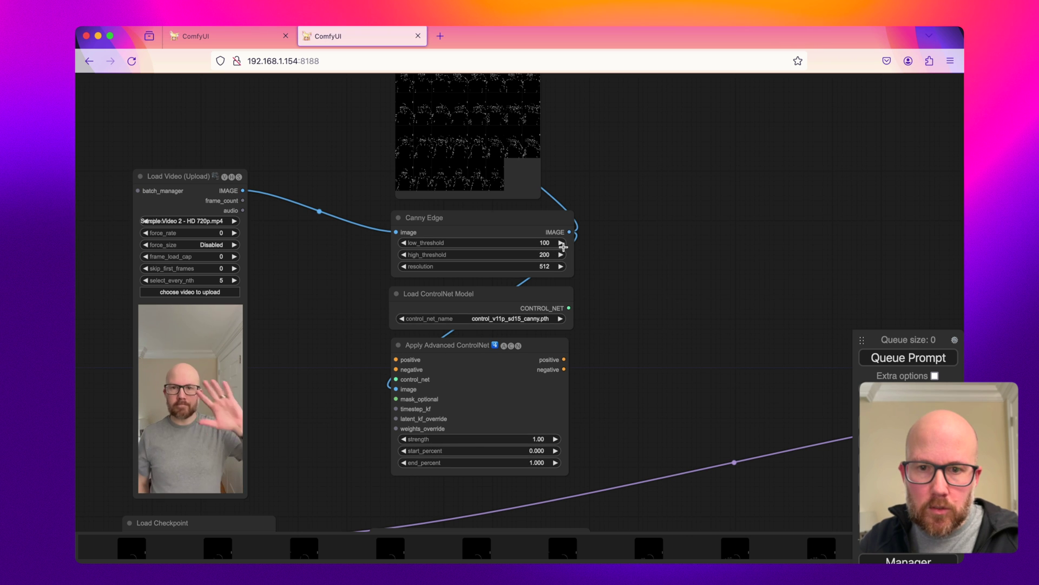
drag(567, 306, 397, 379)
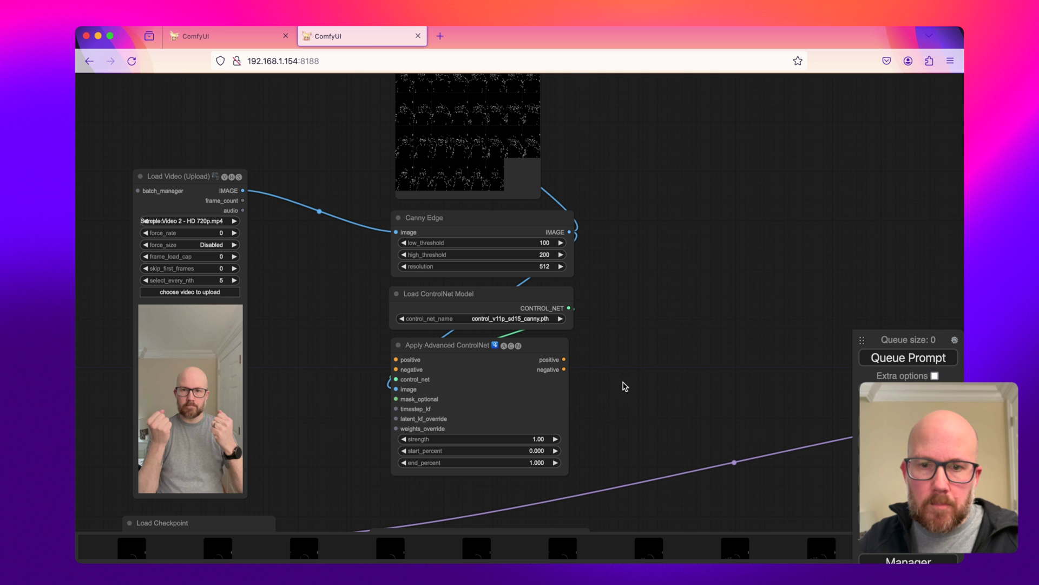
- Connect Batch Prompt Schedule POS to positive and the negative CLIP Text Encode CONDITIONING to negative
scroll(644, 400, down, 3)
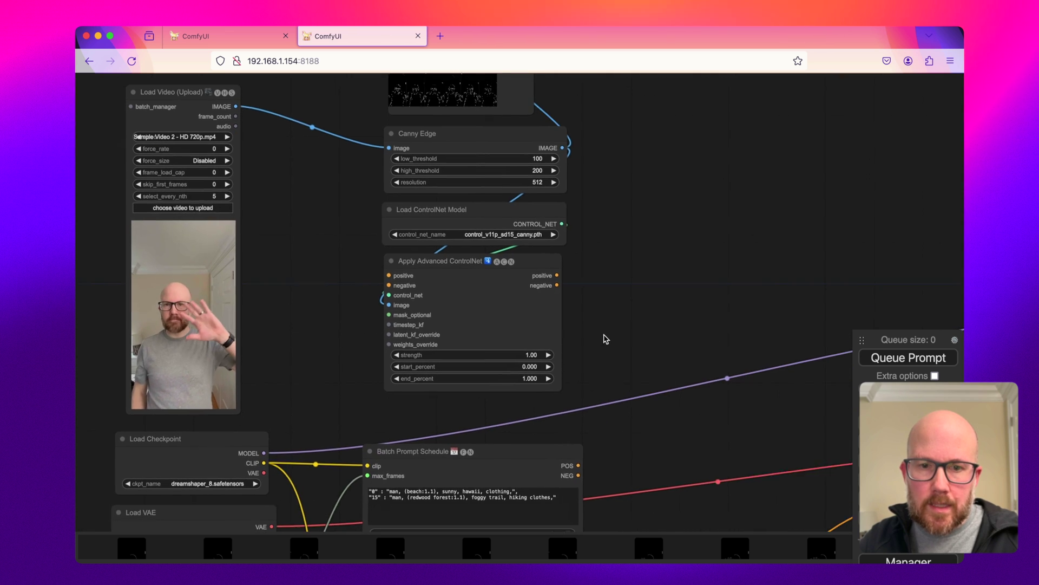
scroll(543, 330, down, 3)
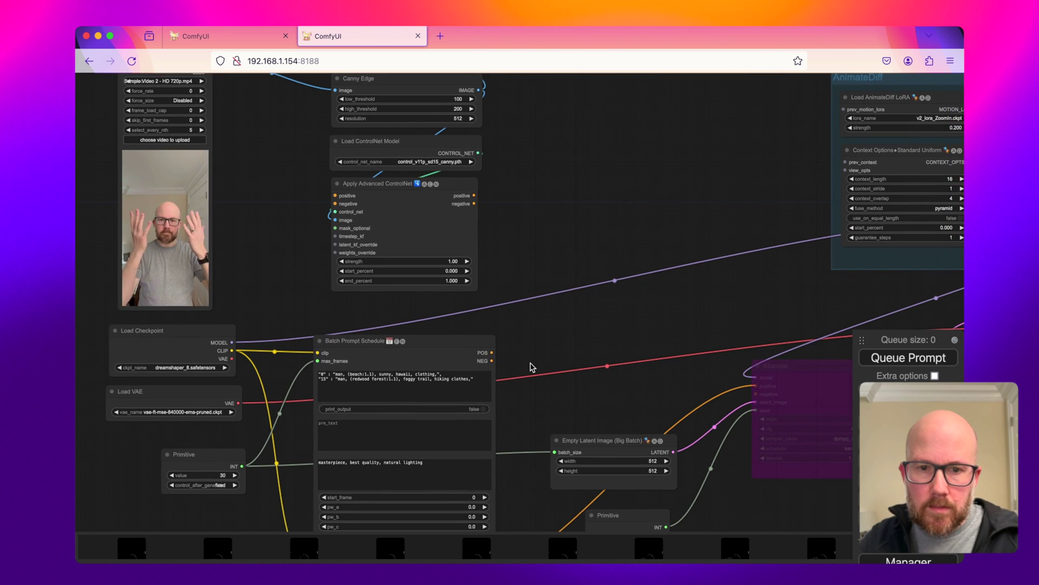
drag(488, 353, 336, 195)
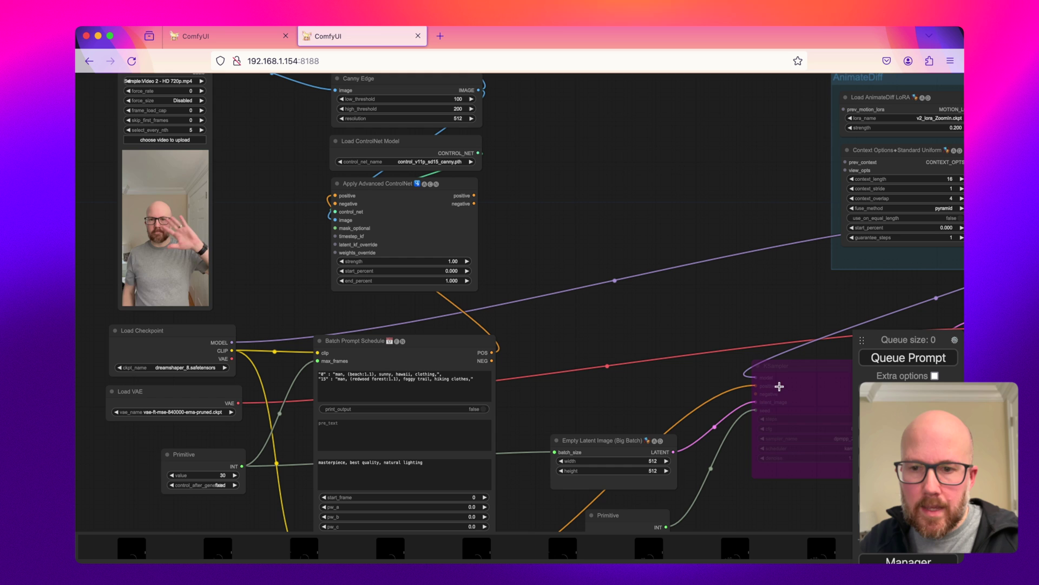
scroll(589, 378, down, 3)
scroll(539, 385, down, 2)
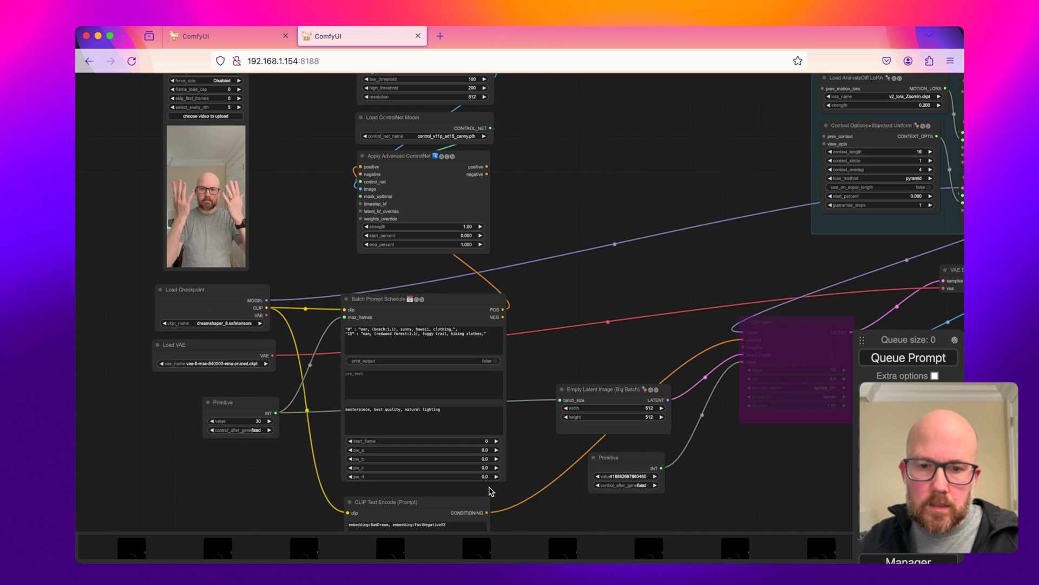
drag(487, 512, 360, 174)
scroll(506, 202, up, 3)
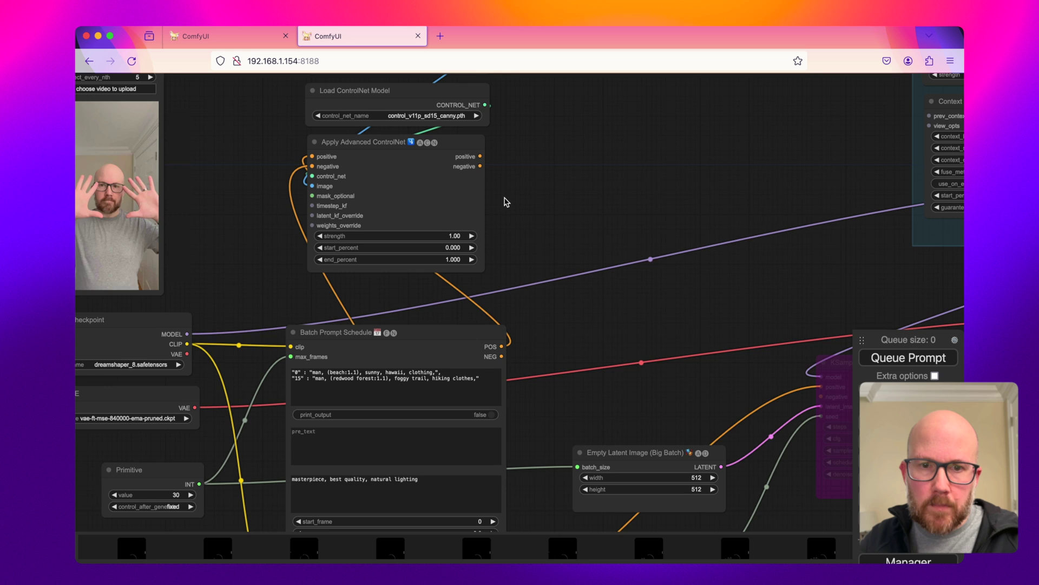
scroll(506, 202, up, 5)
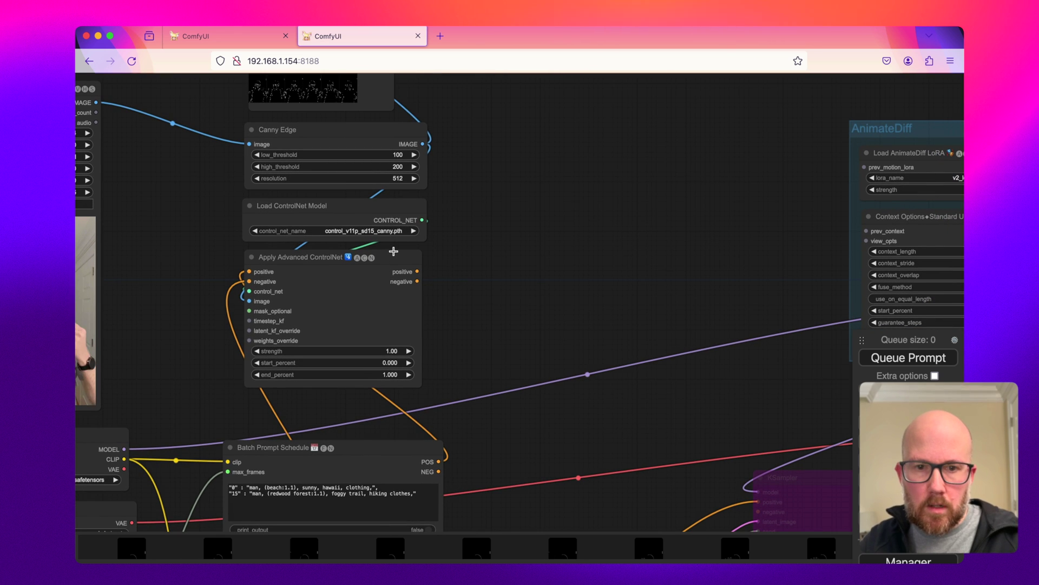
- Paste a second Apply Advanced ControlNet and a copy of the canny ControlNet loader above it
key(ctrl+v)
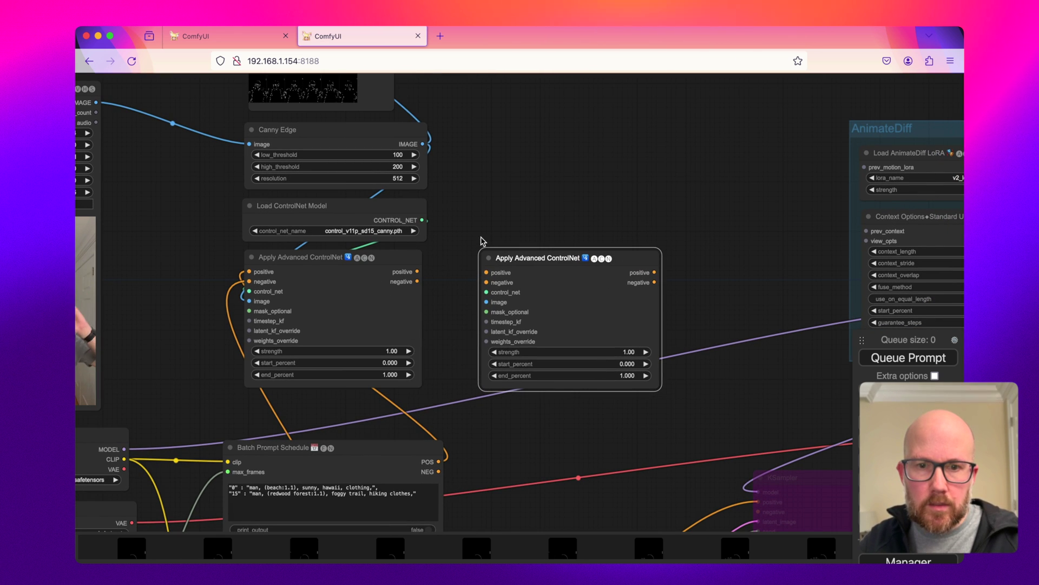
click(381, 205)
key(ctrl+c)
key(ctrl+v)
drag(652, 202, 619, 201)
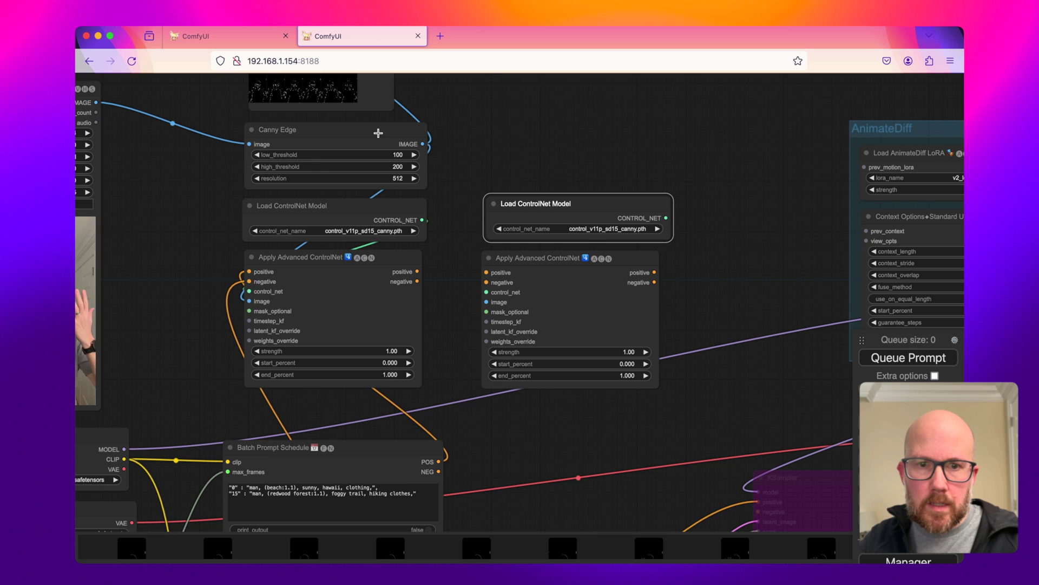
- Clone Canny Edge and Preview Image, linking them, and connect the copied loader to the new apply node
mouse_move(378, 132)
alt+mouse_down()
mouse_move(619, 137)
mouse_move(623, 124)
alt+mouse_up()
drag(468, 121, 479, 257)
alt+drag(353, 86, 594, 81)
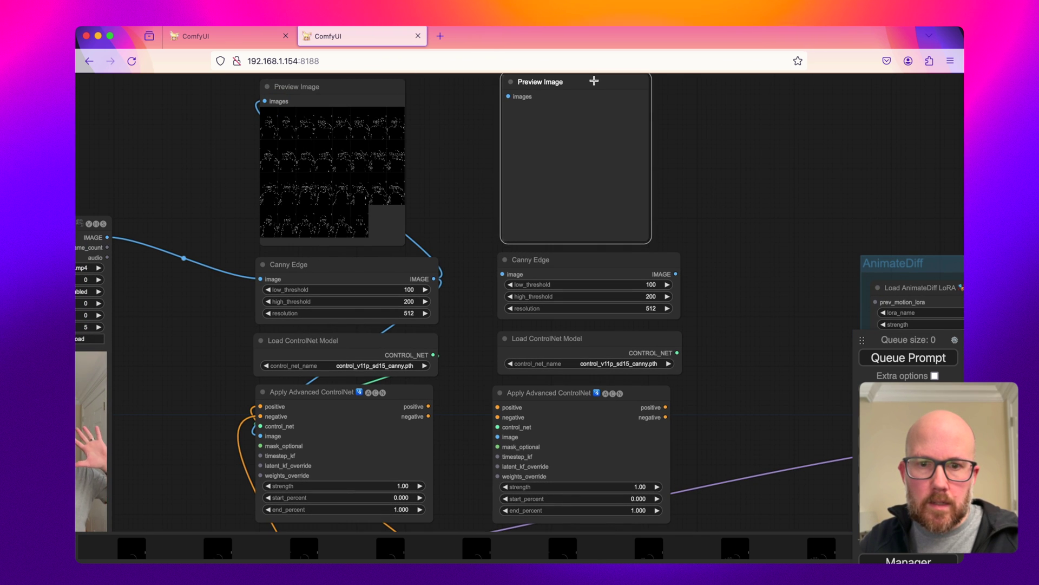
drag(676, 273, 508, 96)
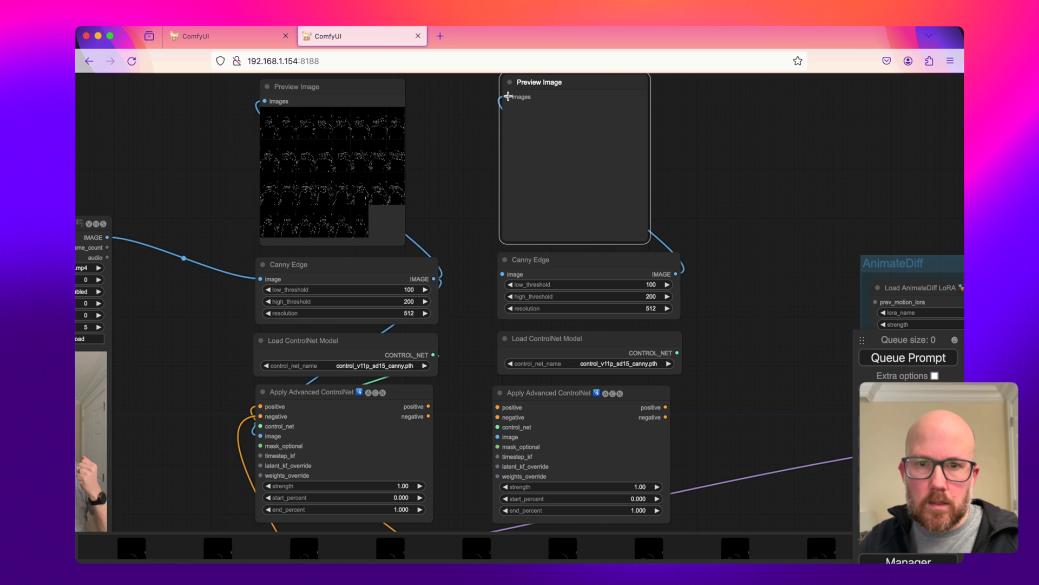
drag(677, 352, 497, 426)
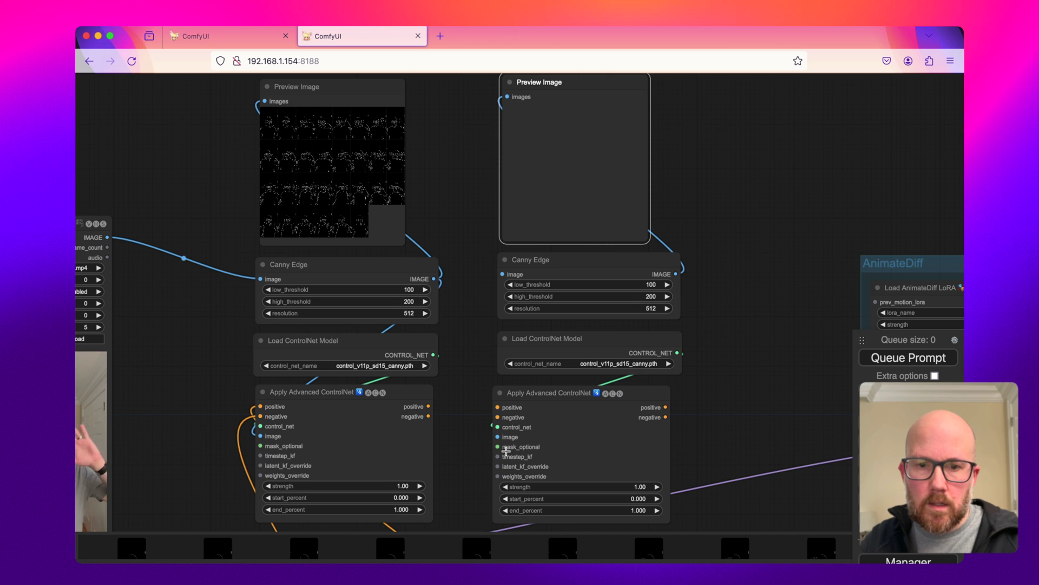
- Delete the cloned Canny Edge node and bring up node search on the empty canvas
click(537, 266)
key(Delete)
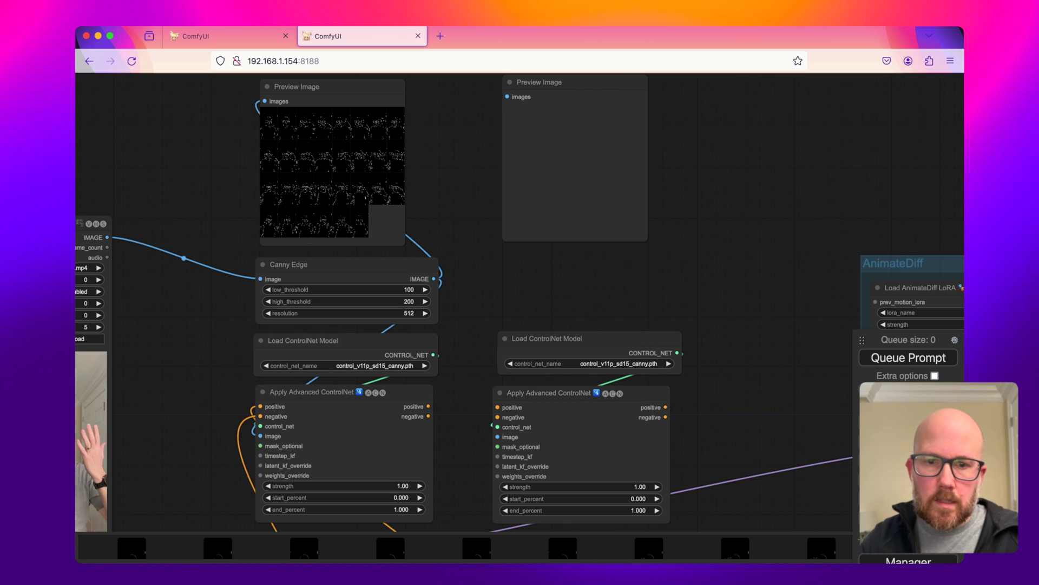
double_click(545, 267)
- Add a widened DWPose Estimator between the video loader's IMAGE and the right Preview Image
text(dwp)
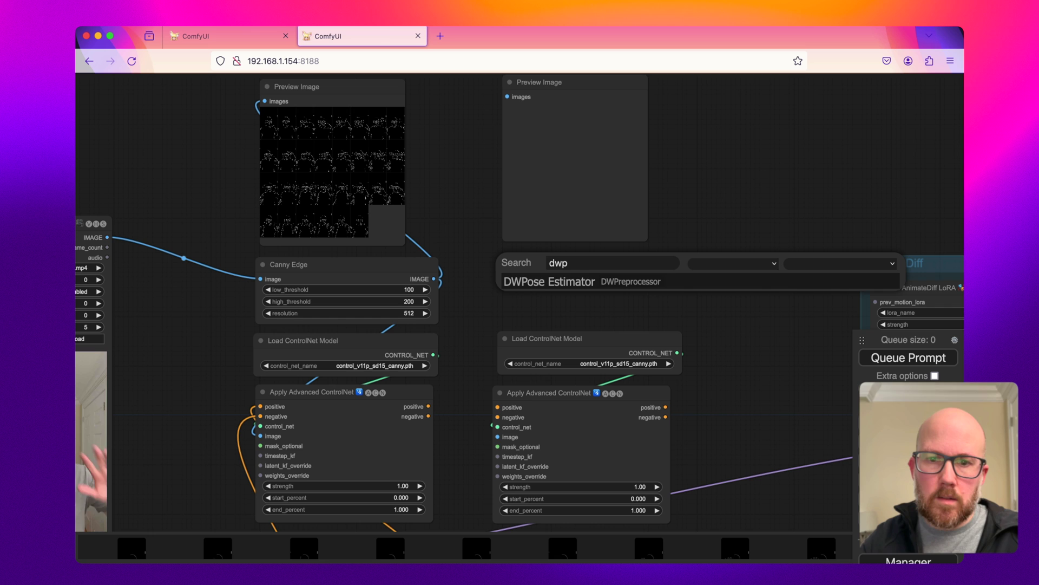
click(540, 287)
drag(608, 262, 563, 220)
drag(685, 183, 682, 239)
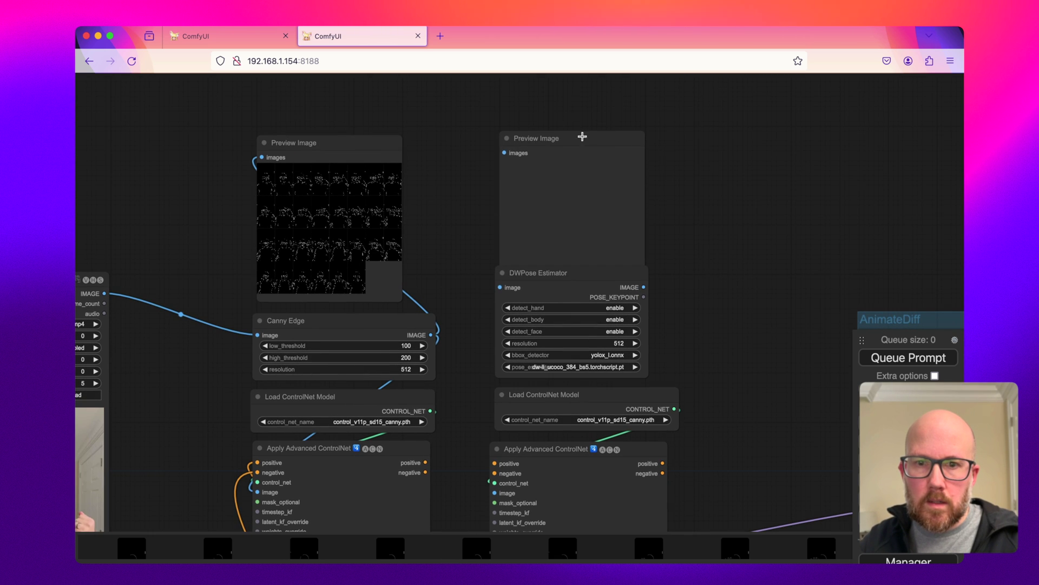
drag(580, 140, 580, 95)
drag(650, 374, 681, 375)
drag(504, 109, 680, 338)
drag(704, 389, 740, 343)
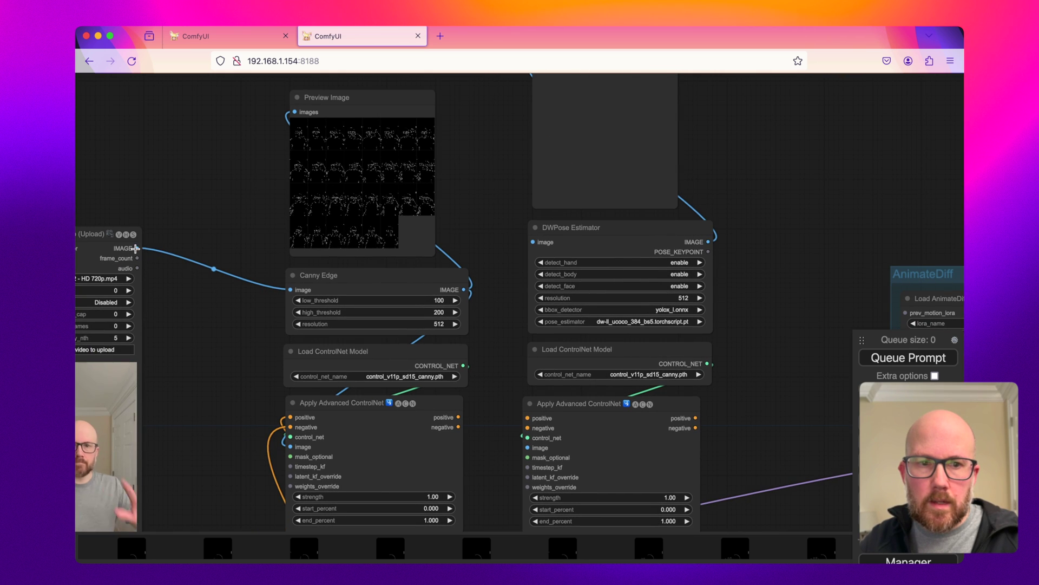
drag(136, 249, 533, 242)
- Queue the workflow and link DWPose IMAGE to the second Apply Advanced ControlNet's image input
click(881, 361)
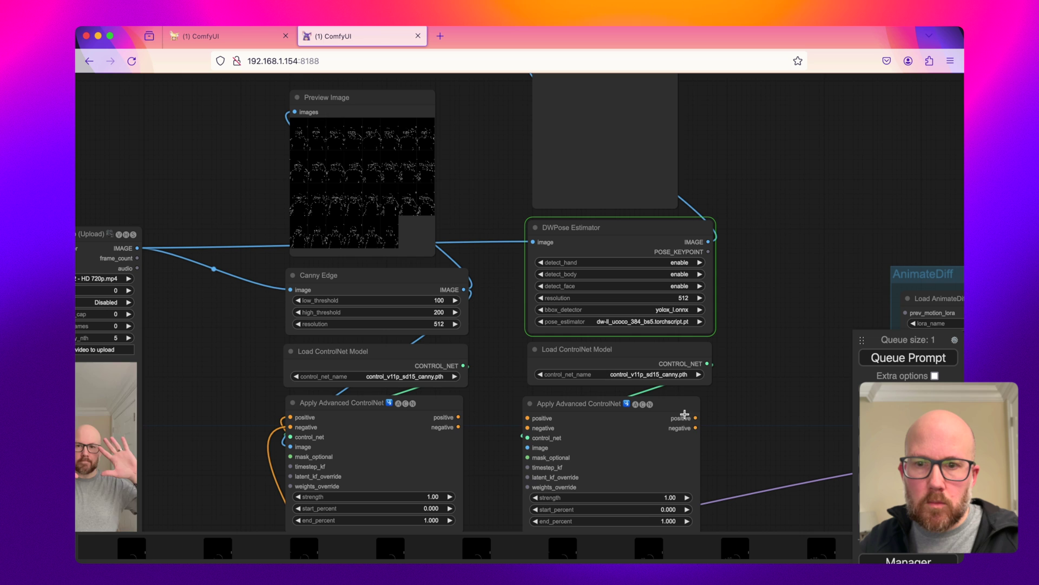
mouse_move(685, 415)
mouse_down()
mouse_move(677, 390)
mouse_move(687, 412)
mouse_up()
drag(720, 285, 706, 254)
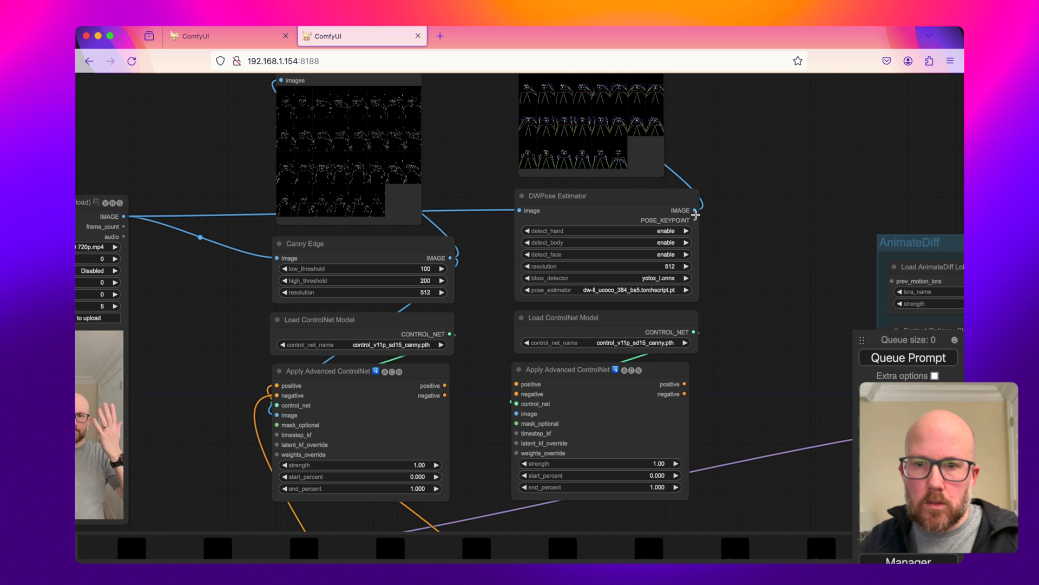
drag(696, 215, 533, 413)
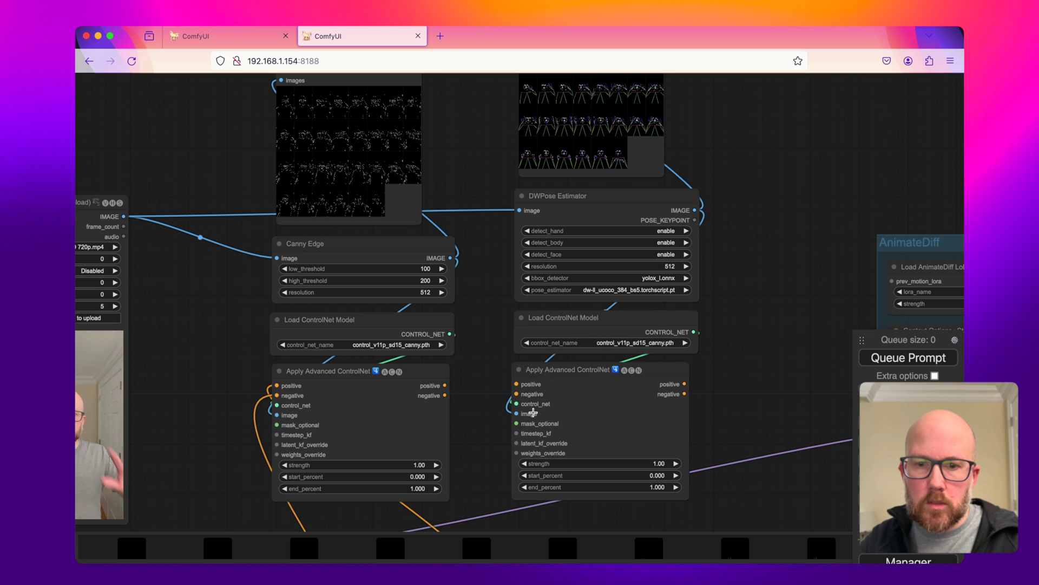
- Enlarge the pose Preview Image and step through the DWPose skeleton frames individually
drag(707, 225, 724, 372)
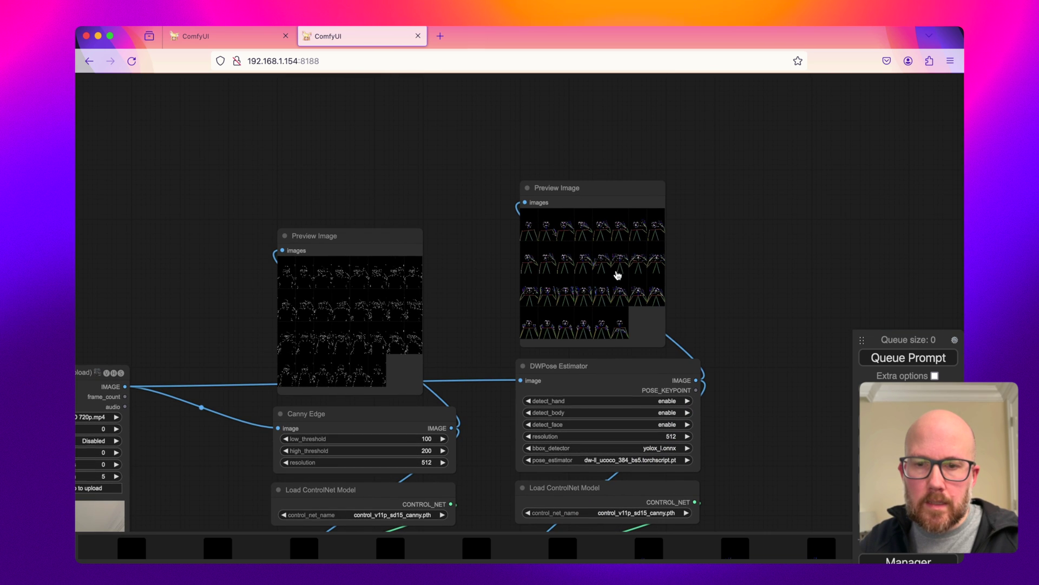
drag(668, 343, 697, 355)
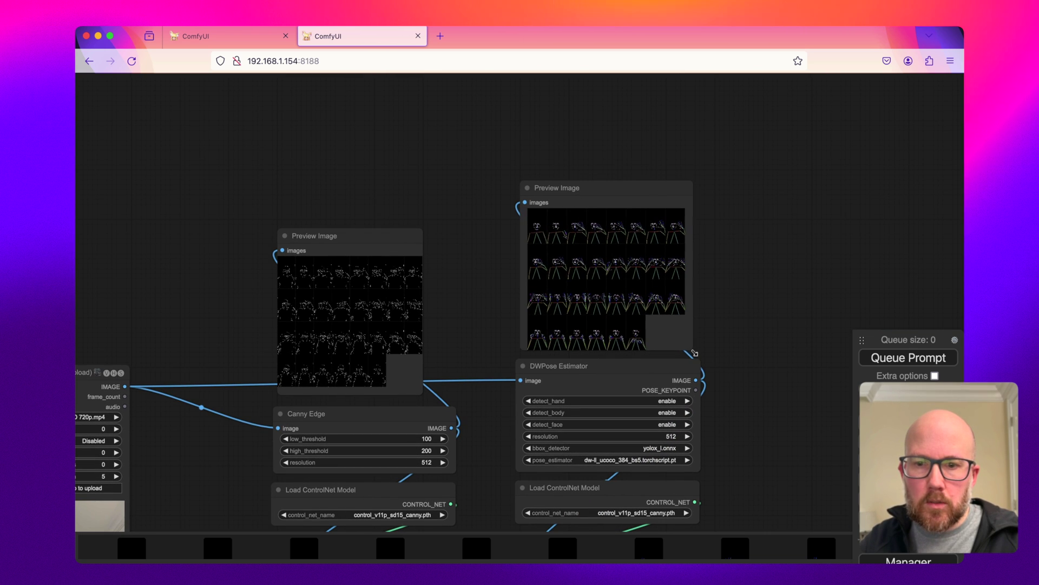
click(550, 253)
key(Right)
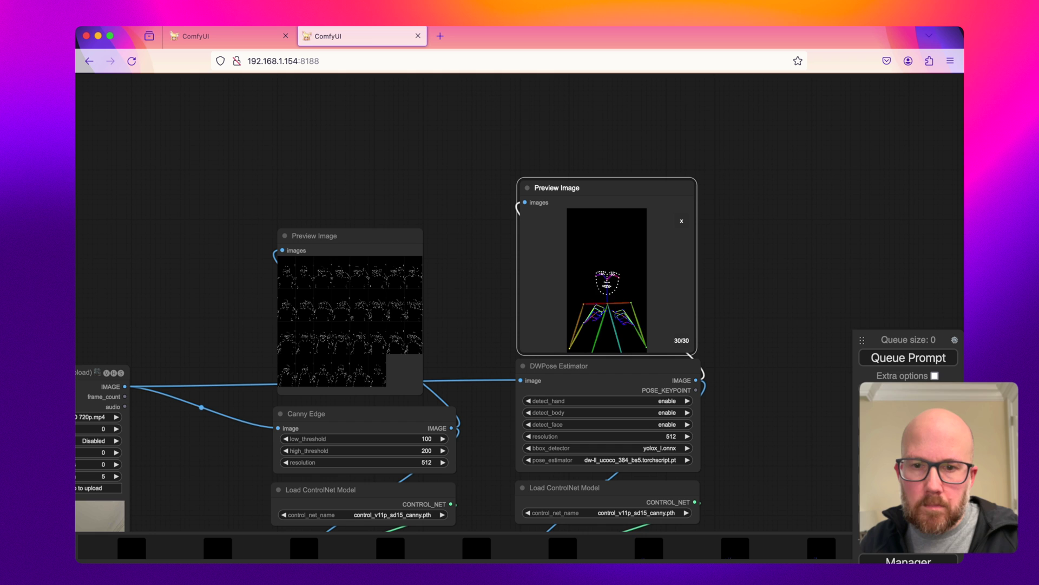
key(Right)
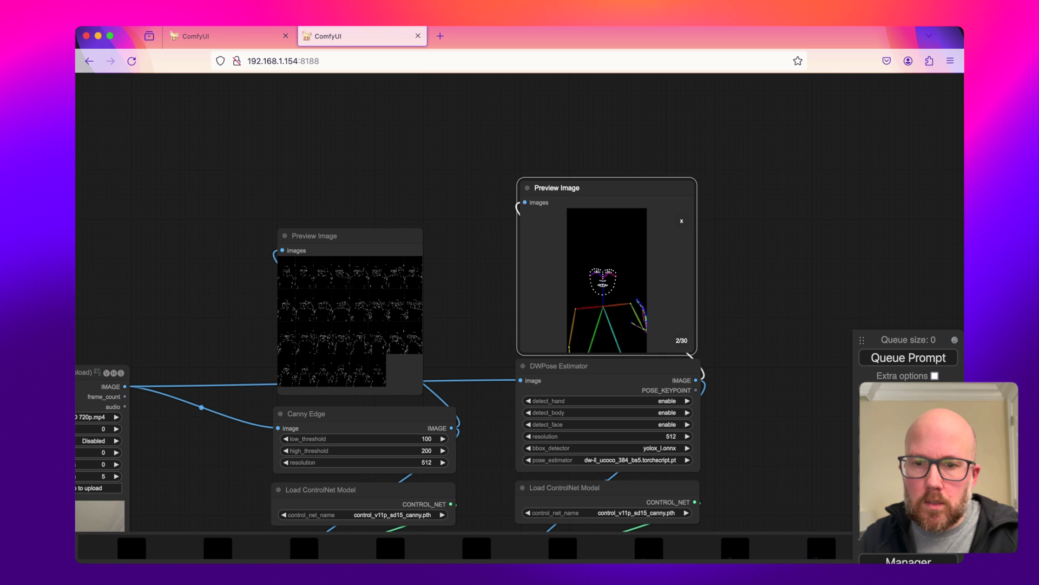
key(Right)
key(Right)
key(Right)
key(Right)
key(Right)
key(Right)
key(Right)
key(Right)
key(Right)
key(Right)
key(Left)
key(Left)
key(Left)
key(Left)
key(Left)
key(Left)
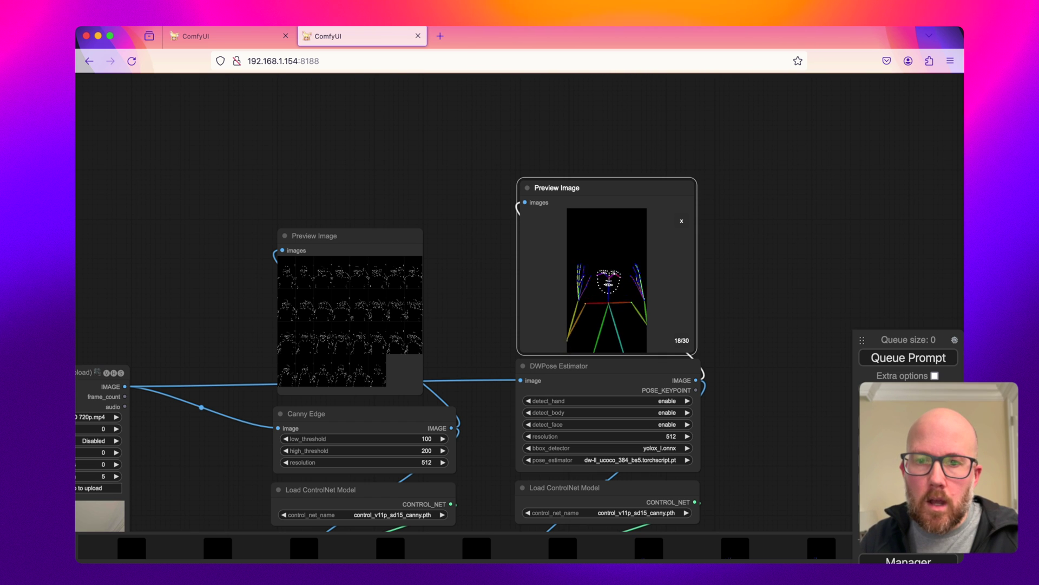
key(Right)
key(Right)
key(Right)
key(Right)
key(Right)
key(Right)
key(Right)
key(Right)
key(Right)
key(Right)
key(Right)
key(Right)
key(Right)
key(Right)
key(Right)
key(Right)
key(Right)
key(Right)
key(Right)
key(Right)
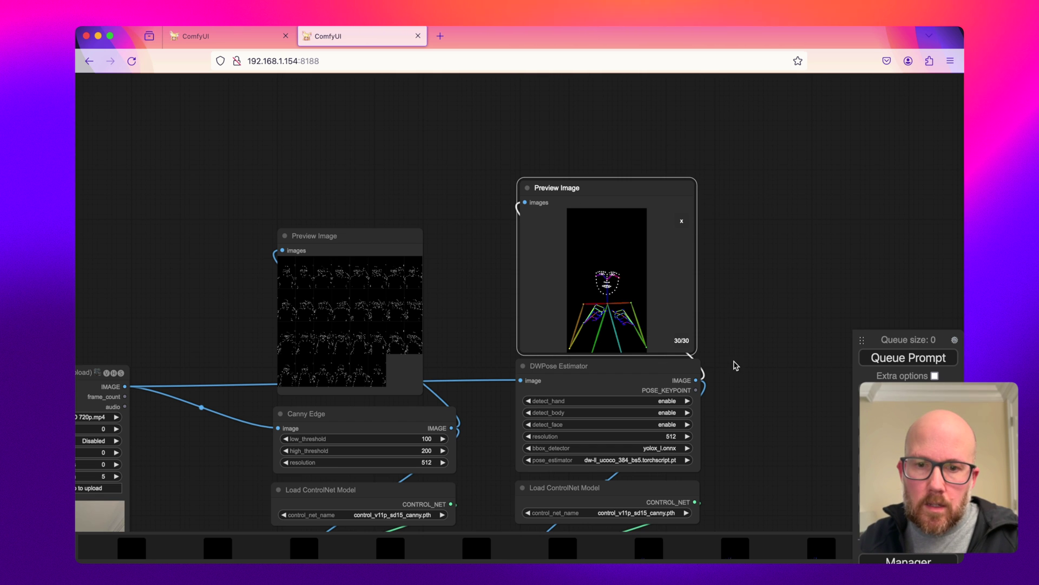
- Link the first Apply Advanced ControlNet's positive and negative outputs into the second ControlNet's inputs
scroll(735, 365, down, 5)
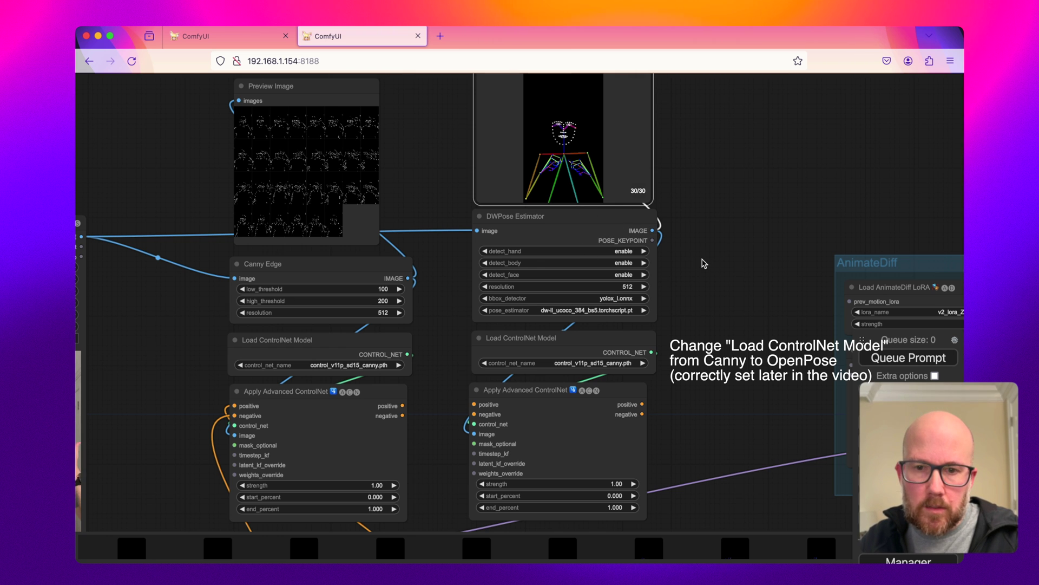
scroll(700, 286, down, 3)
scroll(700, 286, left, 2)
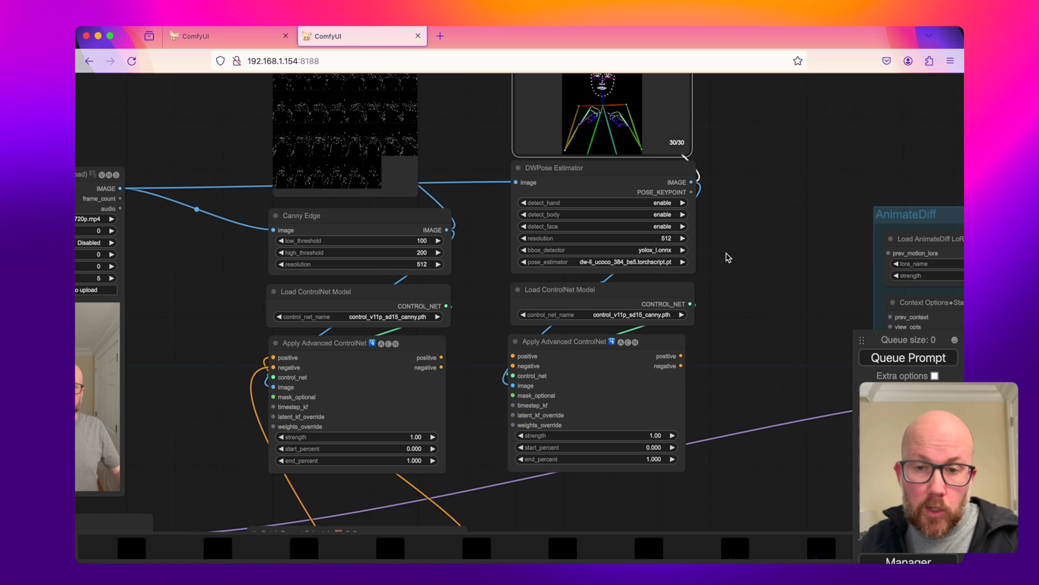
scroll(737, 263, down, 2)
scroll(736, 263, left, 1)
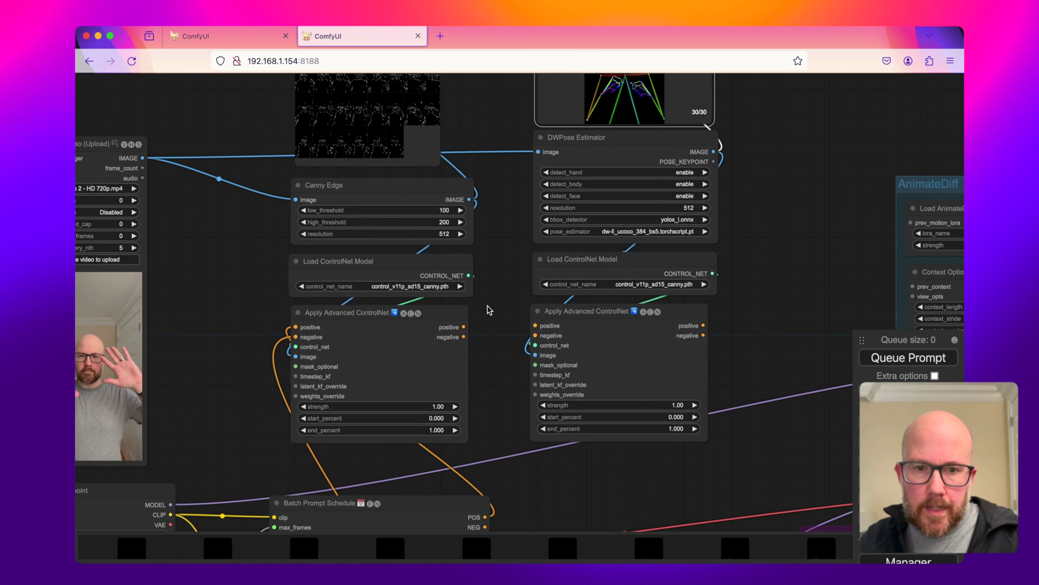
scroll(497, 297, down, 3)
scroll(497, 297, left, 1)
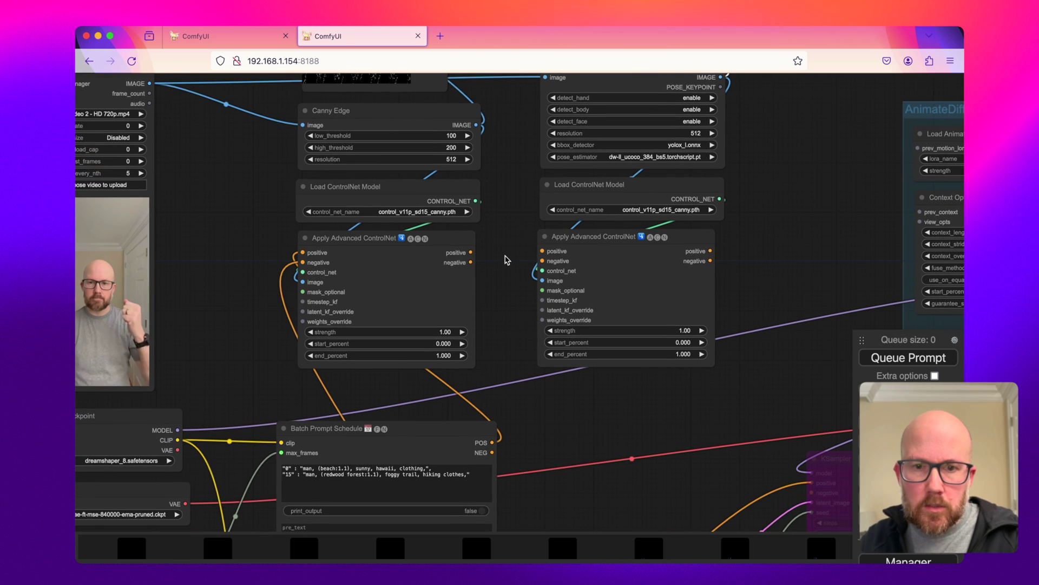
drag(471, 252, 542, 251)
drag(471, 262, 542, 261)
- Connect the second ControlNet's positive output to the KSampler's positive input
scroll(472, 304, down, 3)
scroll(471, 305, right, 2)
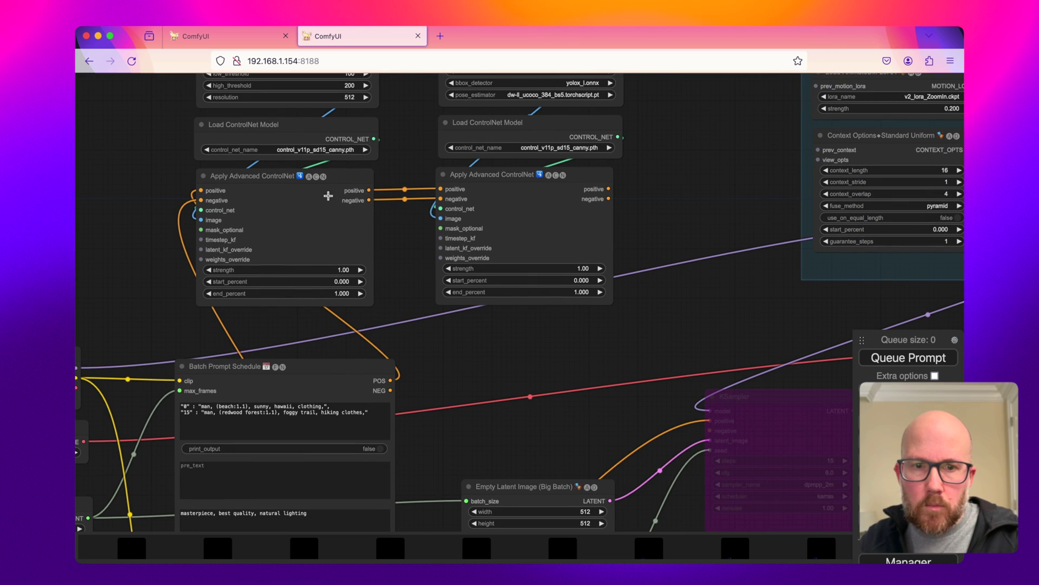
drag(609, 188, 710, 420)
- Connect the second ControlNet's negative output to the KSampler's negative input
drag(608, 199, 709, 431)
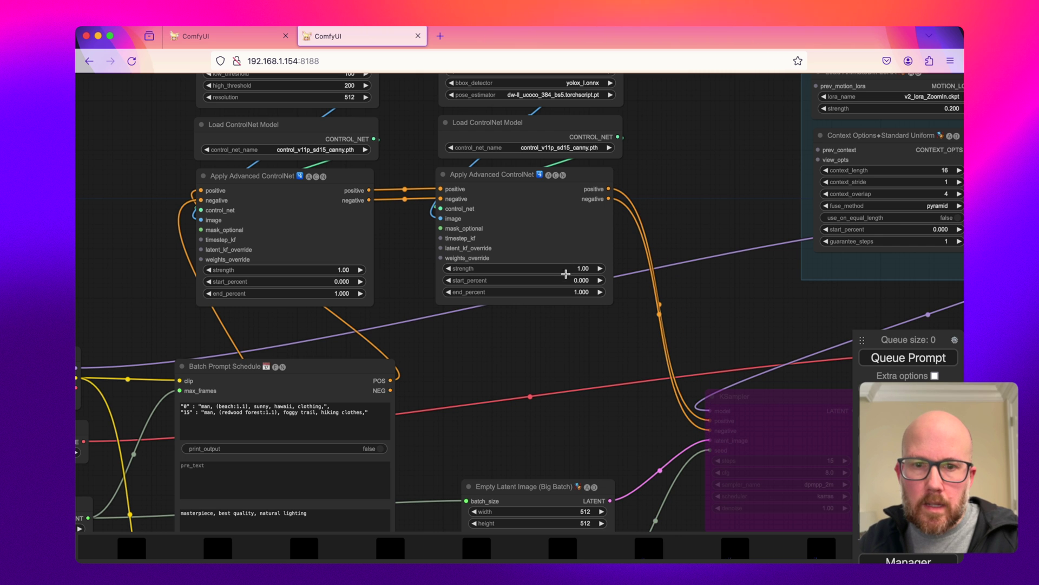
scroll(541, 347, left, 2)
scroll(507, 328, up, 4)
scroll(506, 327, left, 3)
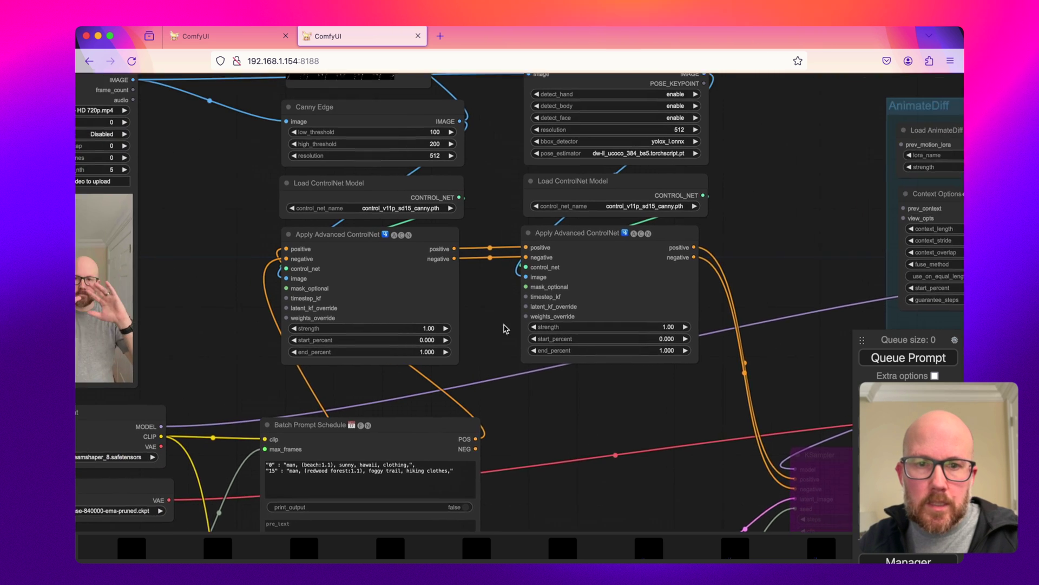
scroll(509, 334, down, 2)
scroll(509, 334, up, 3)
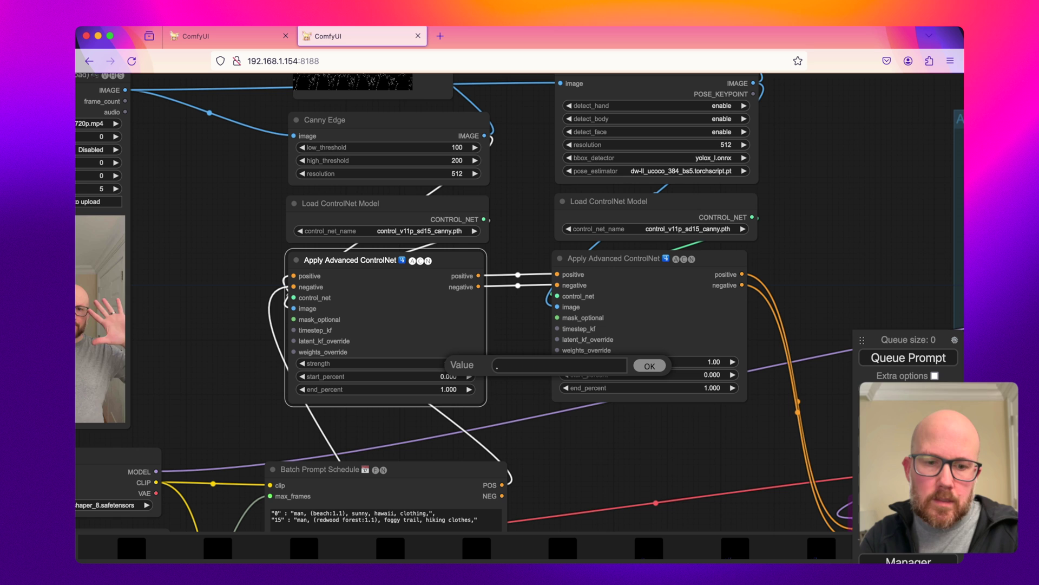
- Set ControlNet strengths to 0.30 for the canny branch and 0.70 for the pose branch
key(Return)
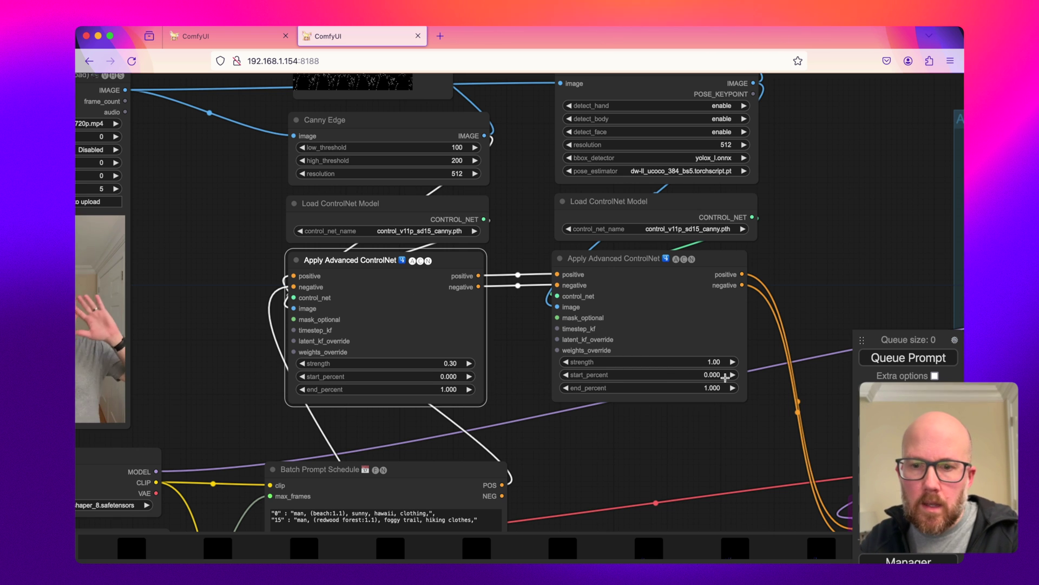
click(699, 362)
text(.7)
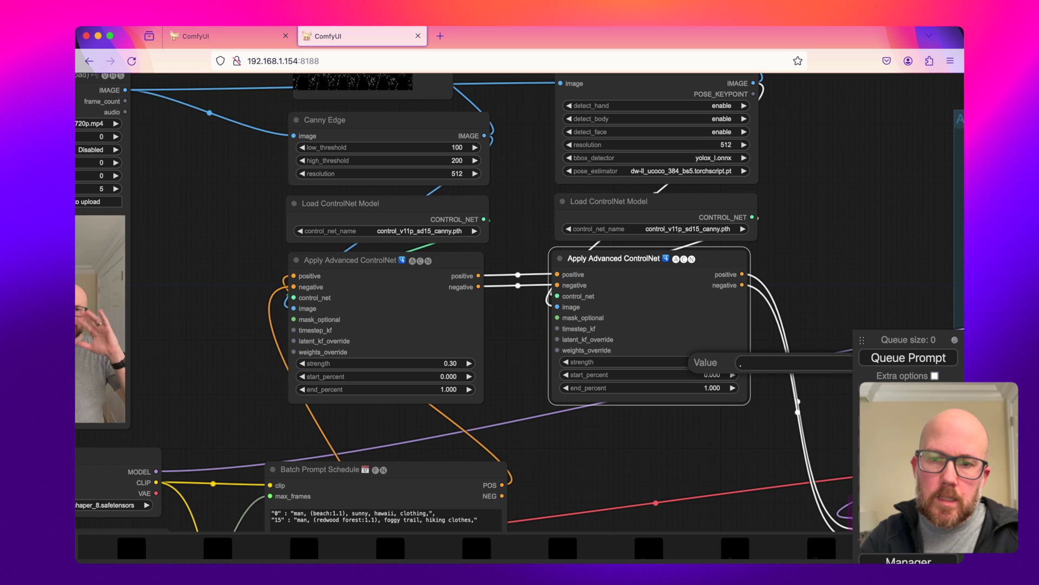
key(Return)
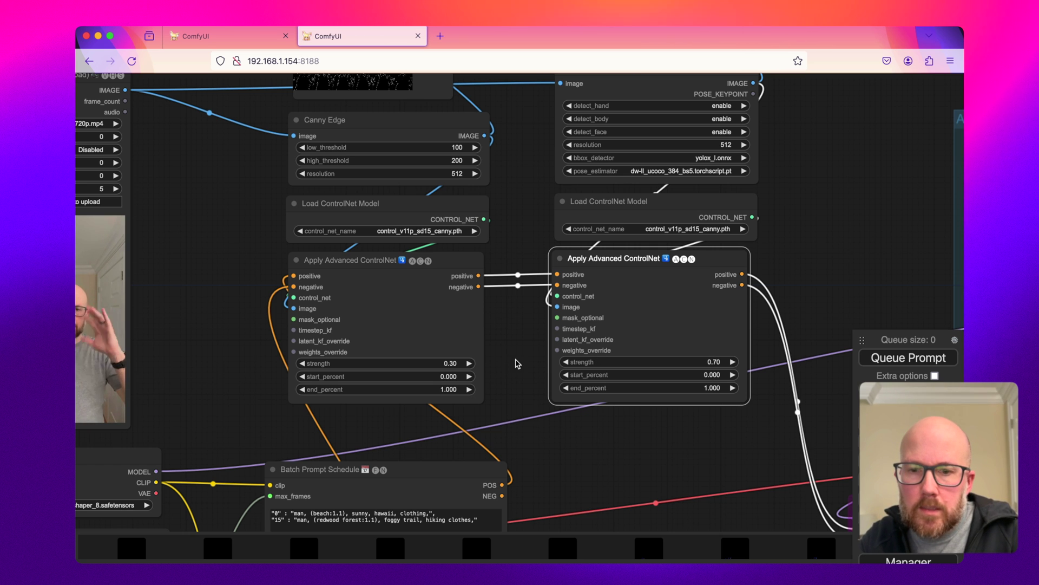
click(624, 411)
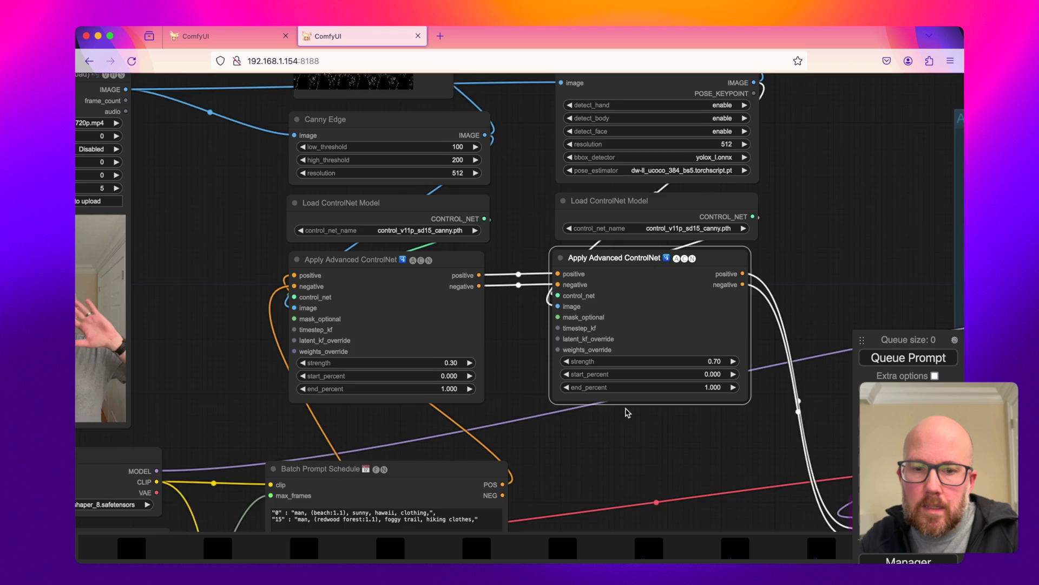
scroll(624, 411, down, 3)
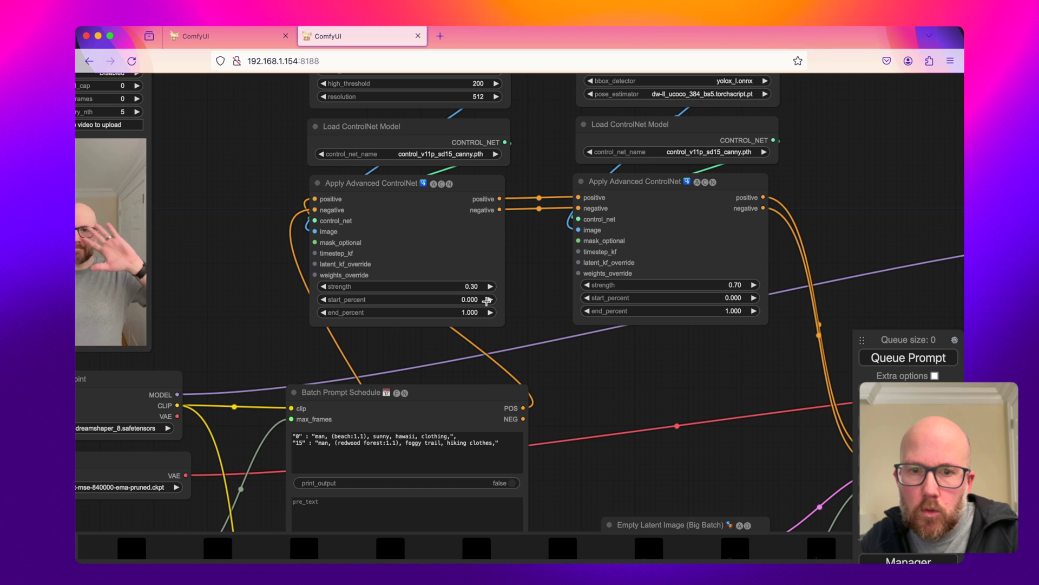
scroll(527, 295, down, 3)
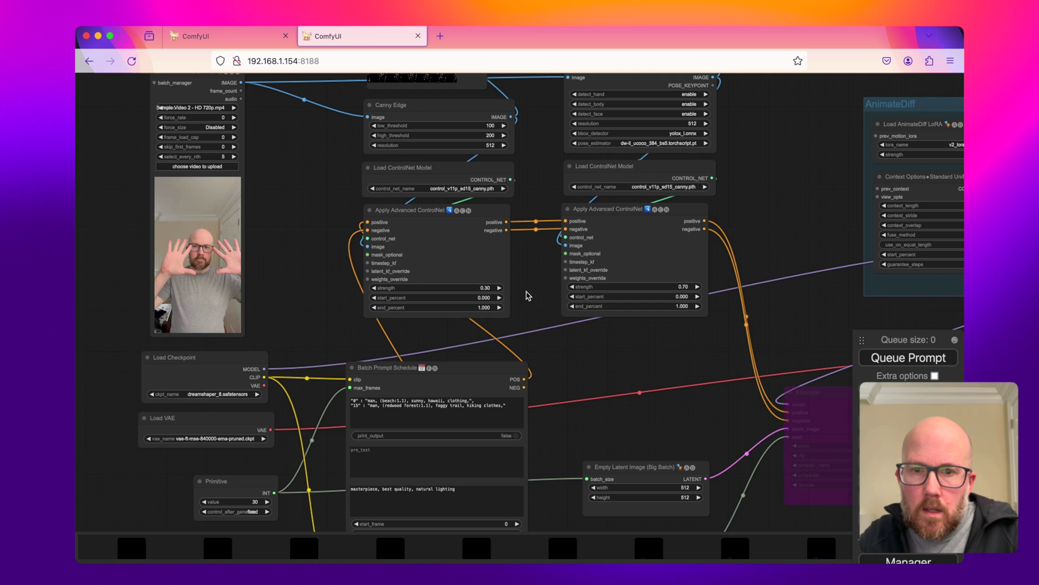
scroll(689, 284, up, 5)
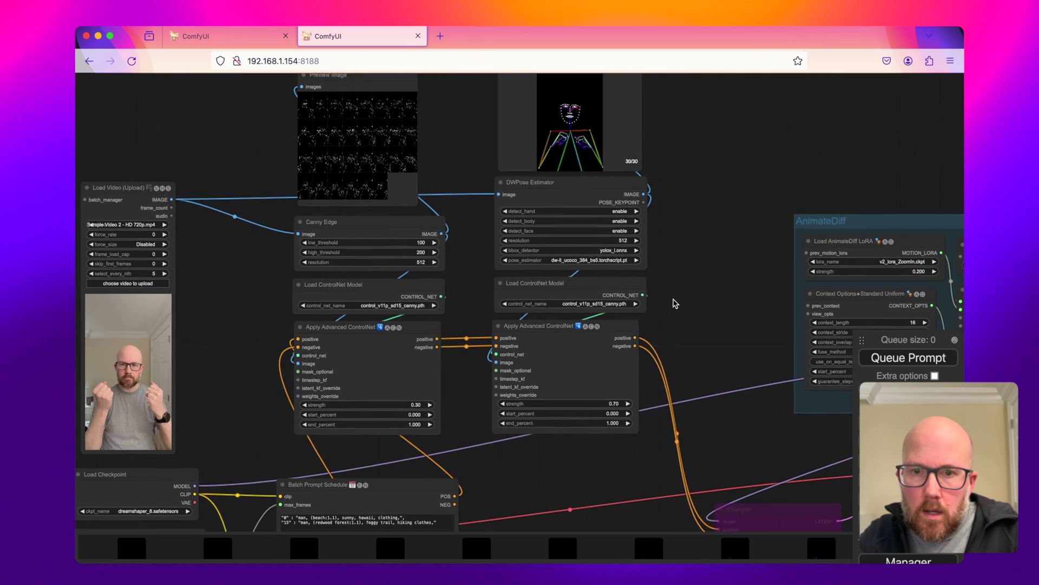
drag(670, 304, 644, 352)
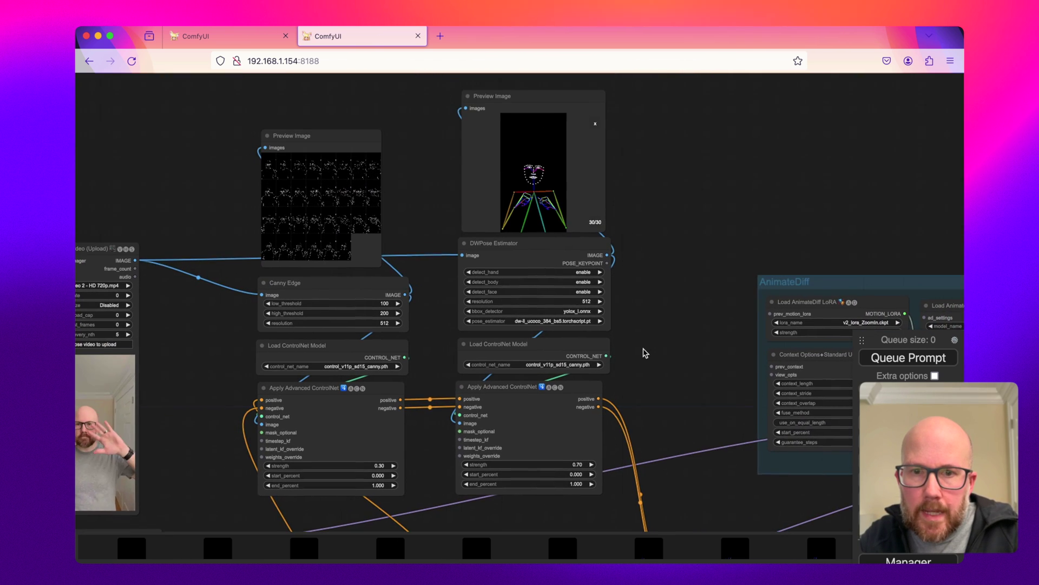
click(595, 124)
scroll(596, 125, down, 10)
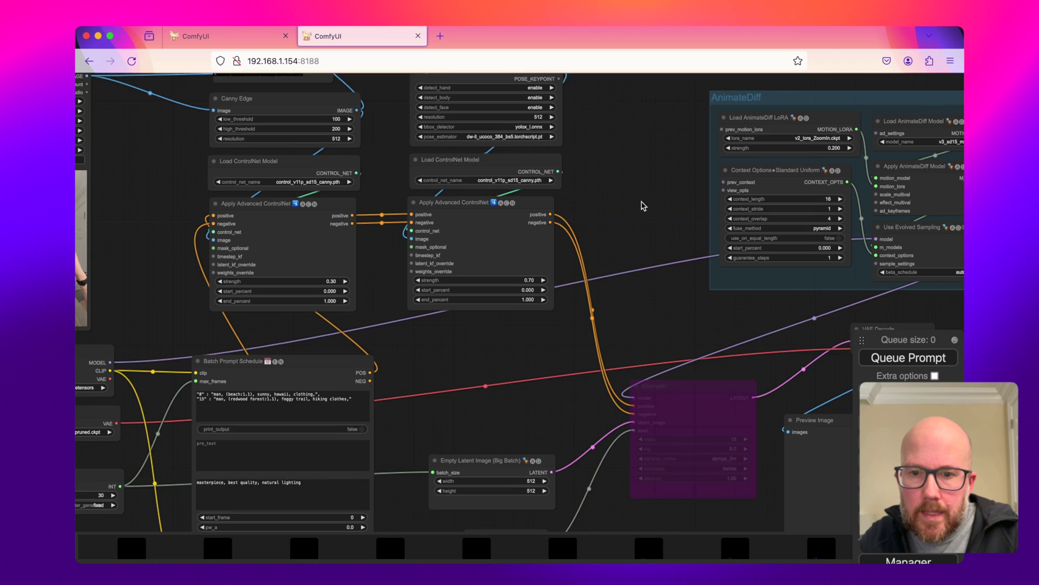
drag(534, 302, 672, 268)
- Widen the seed Primitive node near the KSampler so the seed and fixed setting fit
scroll(221, 325, up, 4)
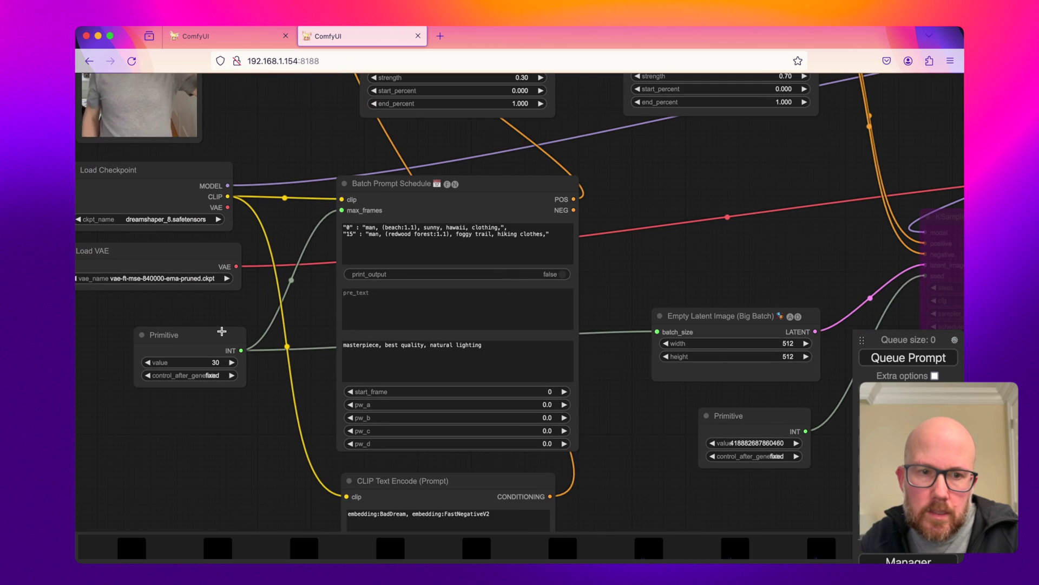
drag(264, 317, 290, 320)
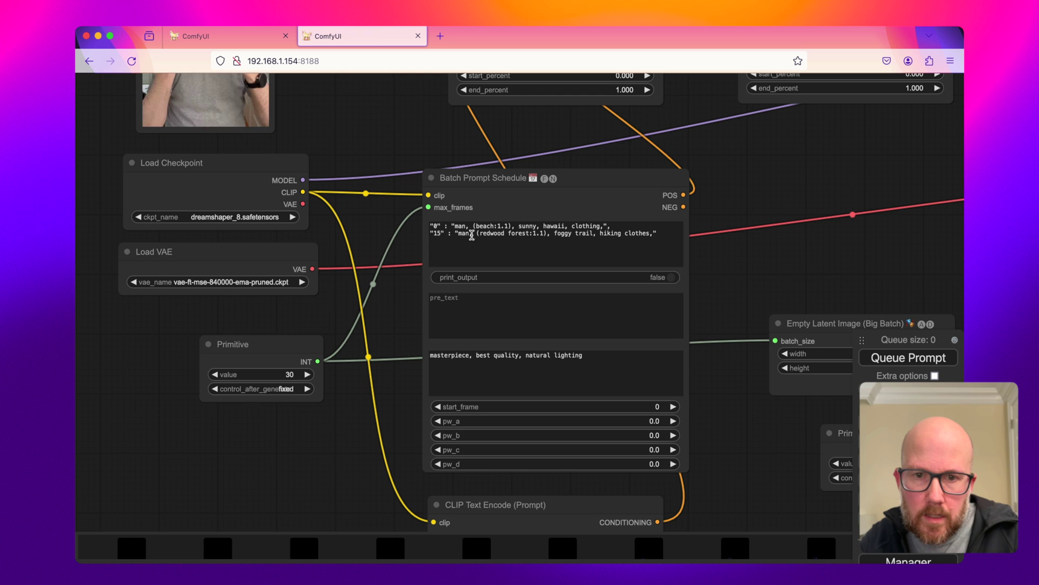
drag(763, 291, 682, 267)
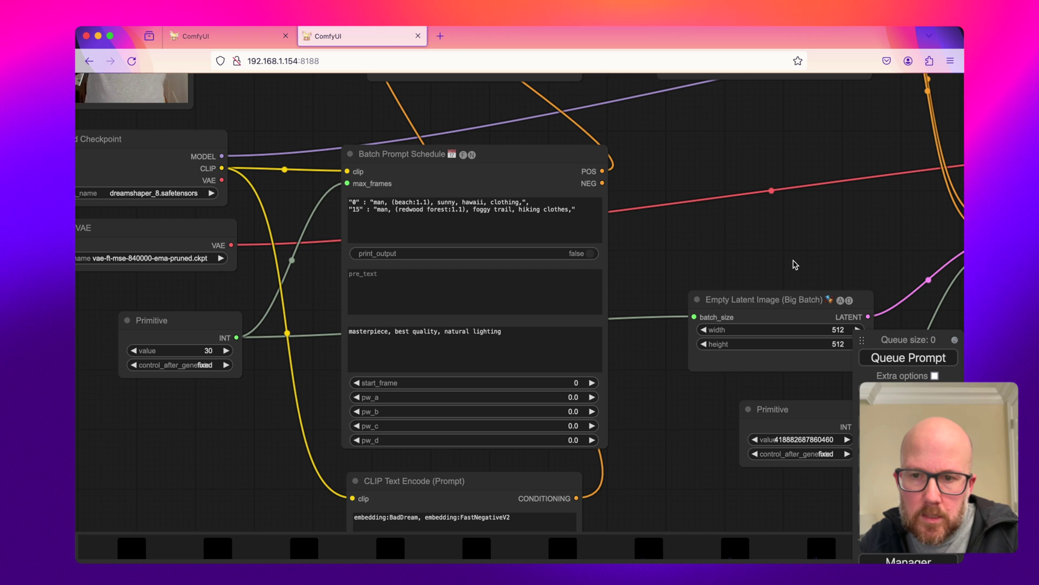
drag(818, 265, 415, 257)
scroll(596, 248, down, 1)
scroll(595, 247, down, 1)
drag(455, 419, 464, 455)
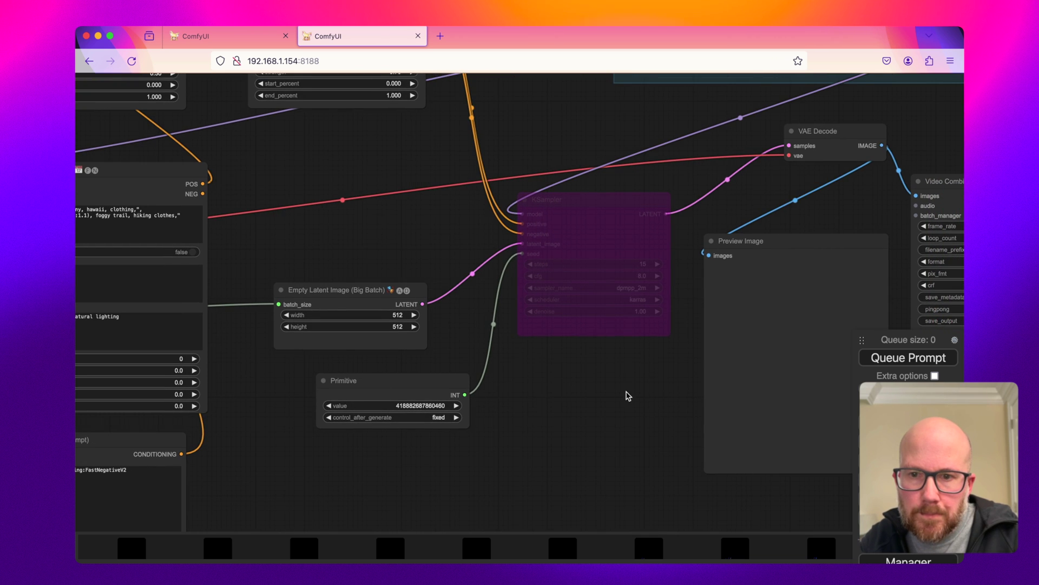
drag(629, 395, 545, 417)
drag(657, 245, 638, 264)
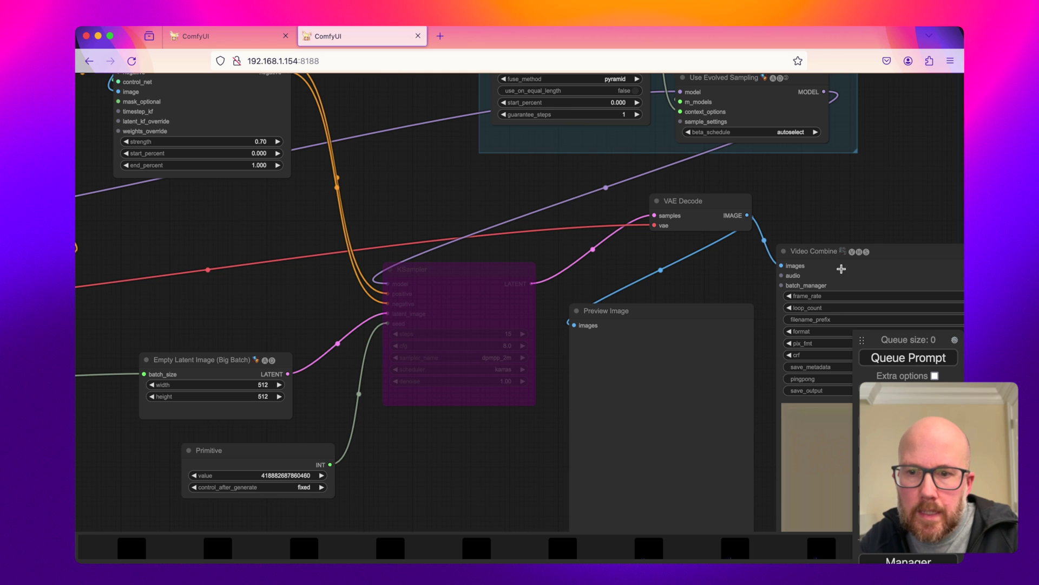
- Un-bypass the KSampler and queue the workflow to generate the stylized video
click(503, 284)
right_click(504, 284)
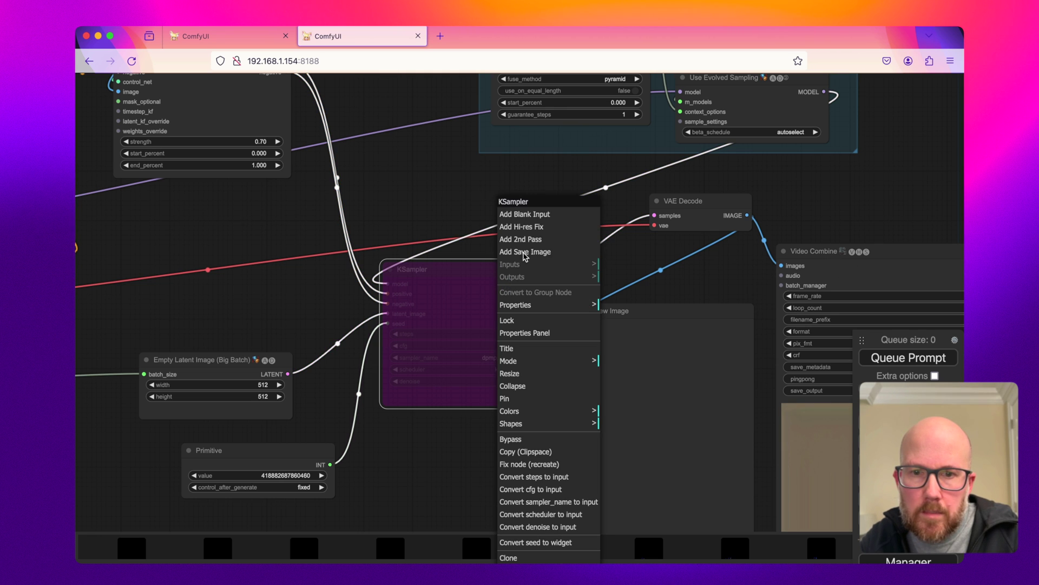
click(528, 439)
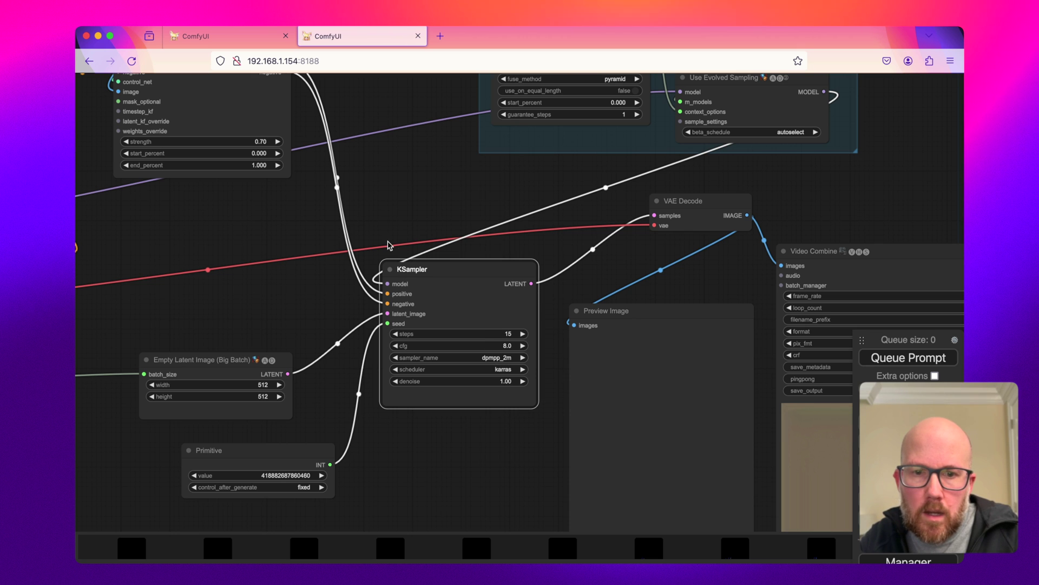
scroll(425, 219, down, 1)
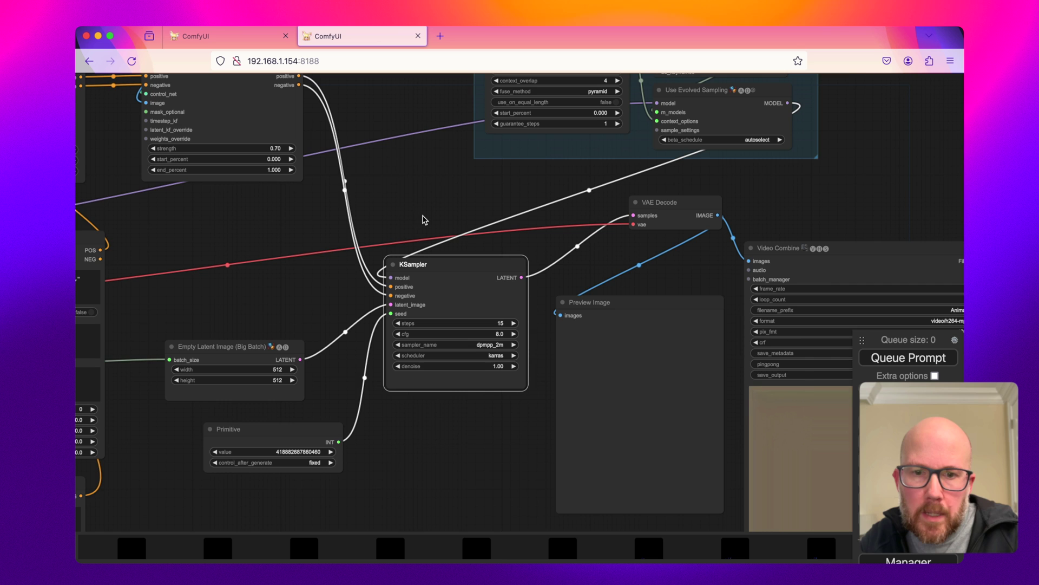
scroll(424, 219, up, 1)
drag(387, 193, 414, 211)
key(ctrl+Return)
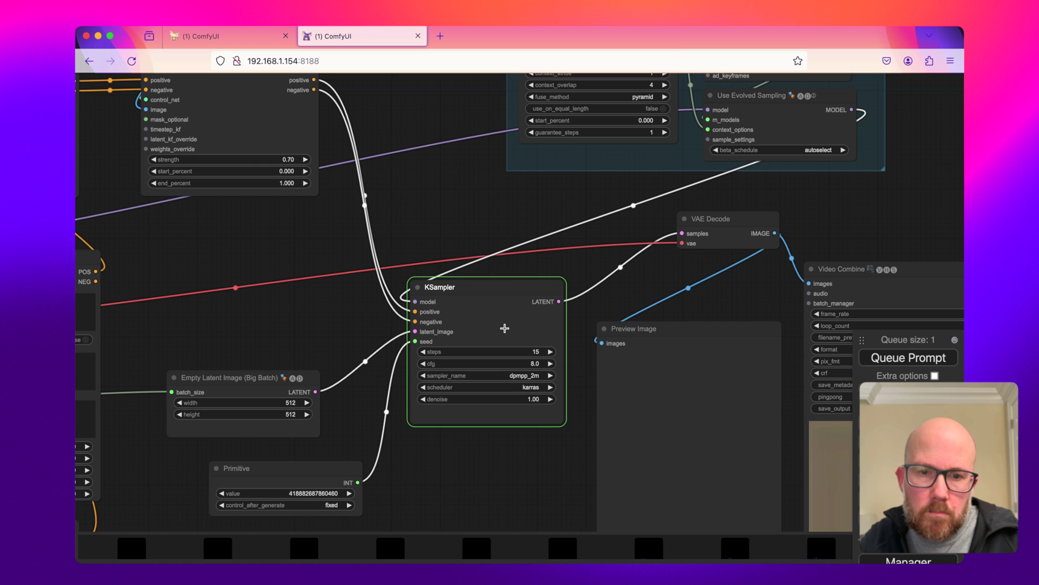
- Move the Load Video (Upload) node beside the Video Combine output
drag(396, 217, 469, 251)
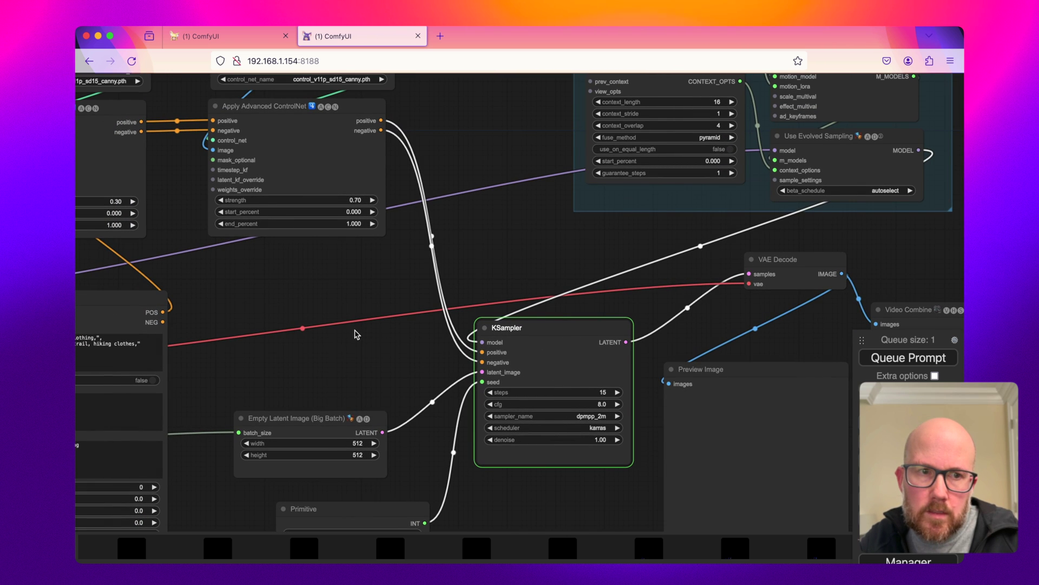
scroll(346, 293, down, 5)
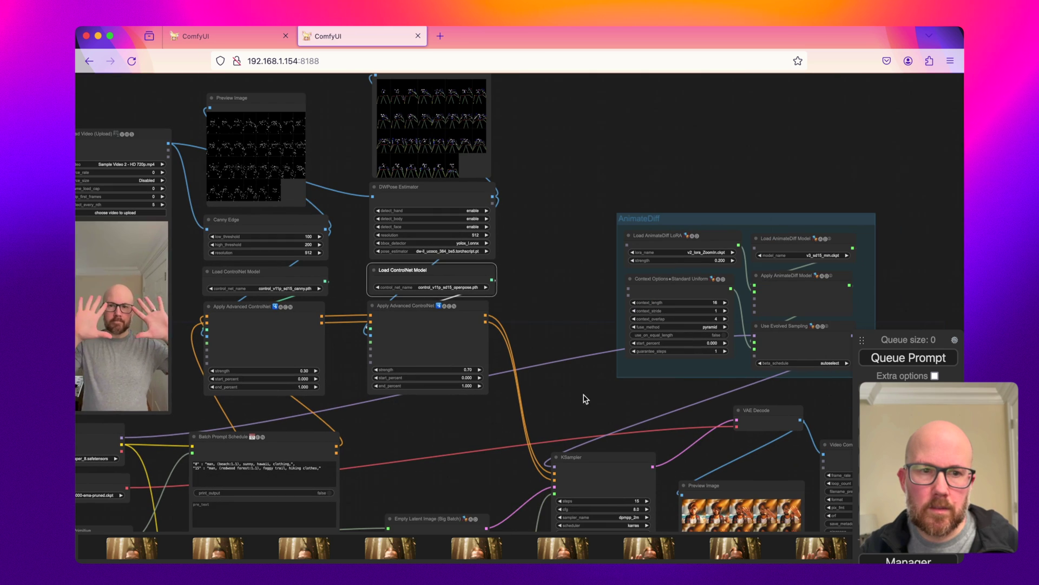
drag(97, 133, 676, 349)
scroll(733, 308, up, 5)
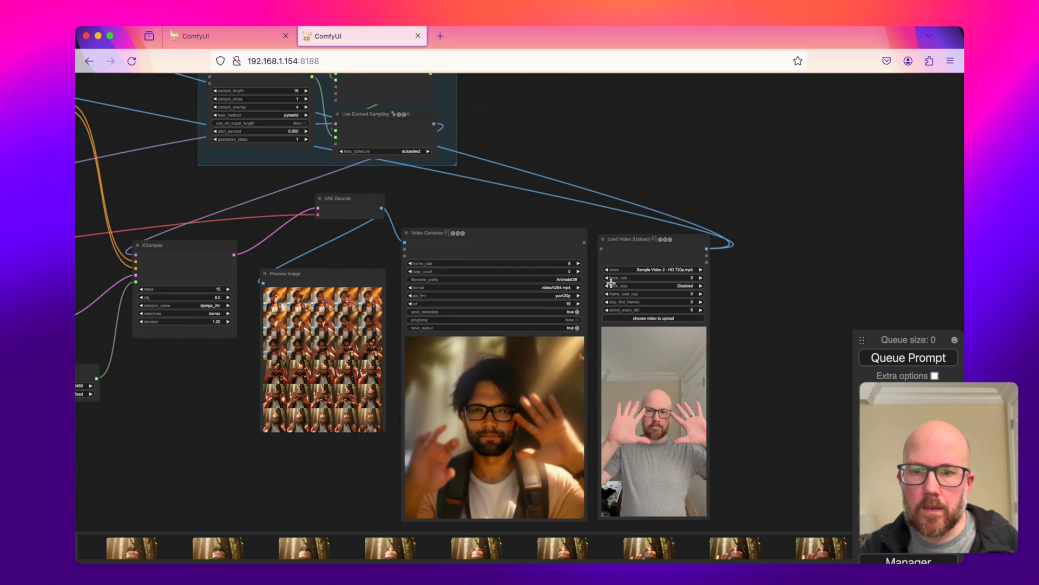
drag(794, 321, 755, 162)
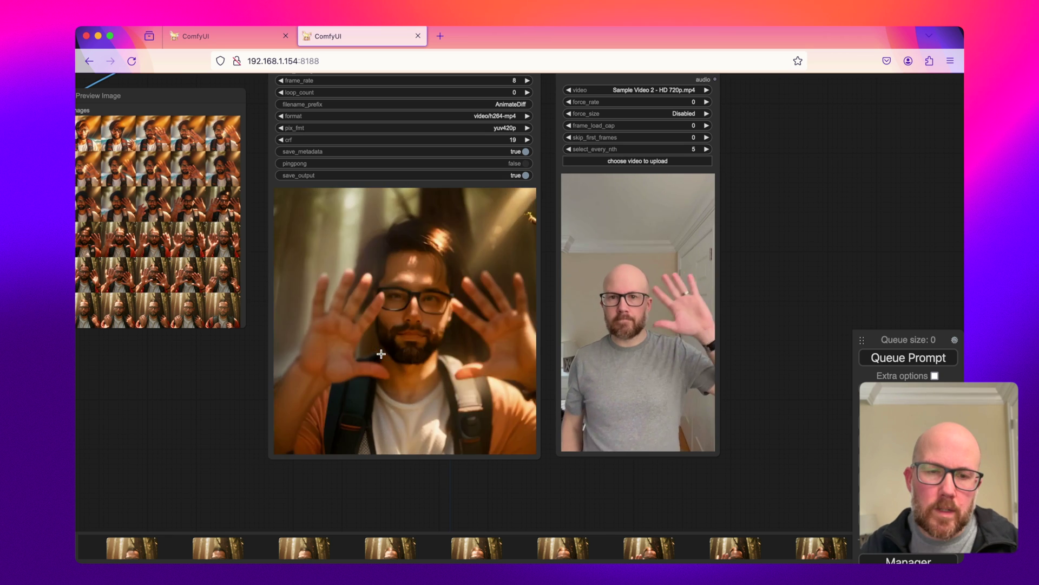
scroll(346, 344, down, 1)
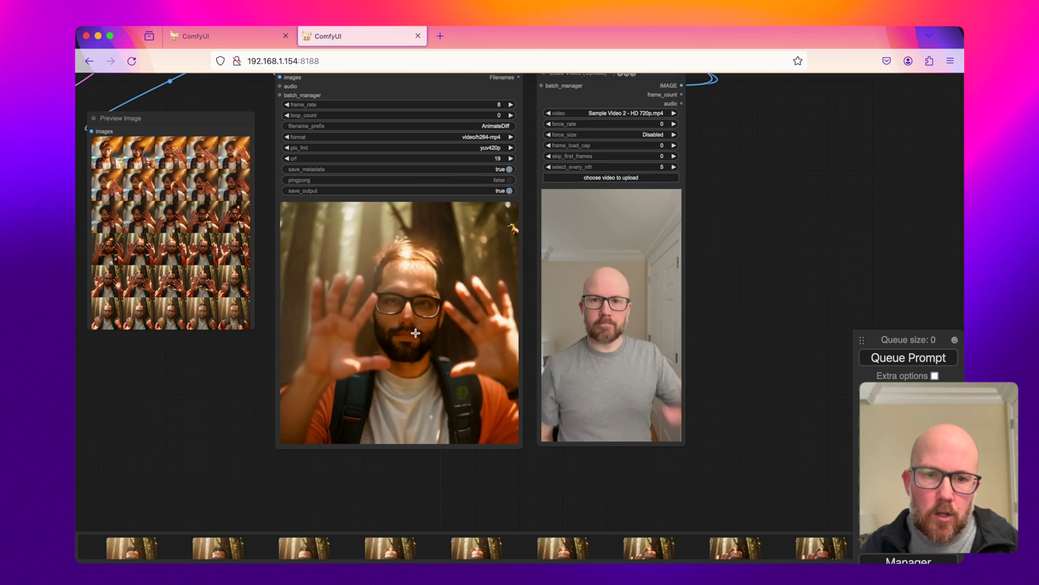
drag(268, 366, 242, 394)
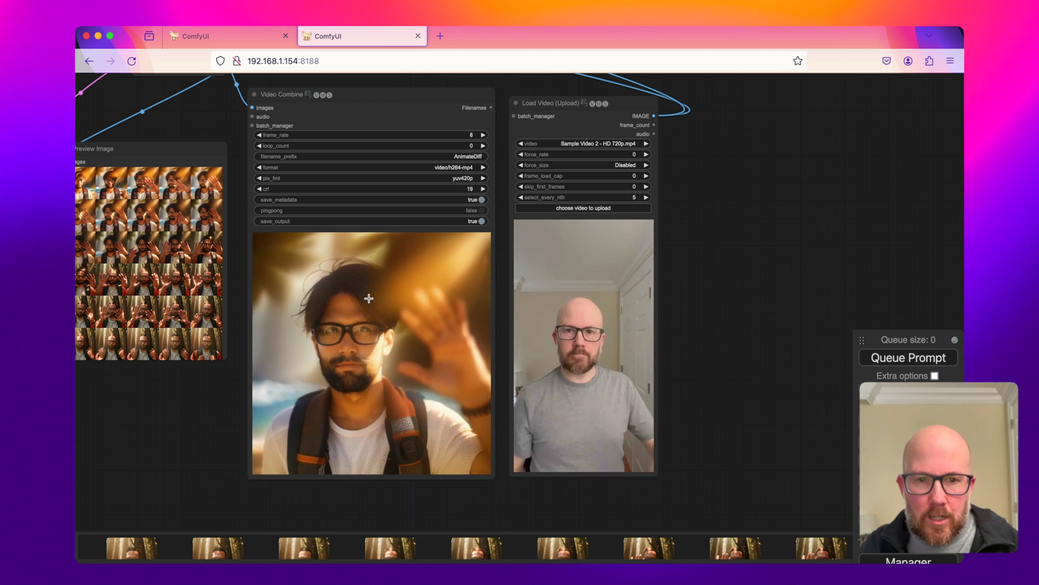
- Show a single enlarged frame in both the Canny Edge and DWPose preview images
drag(152, 390, 648, 401)
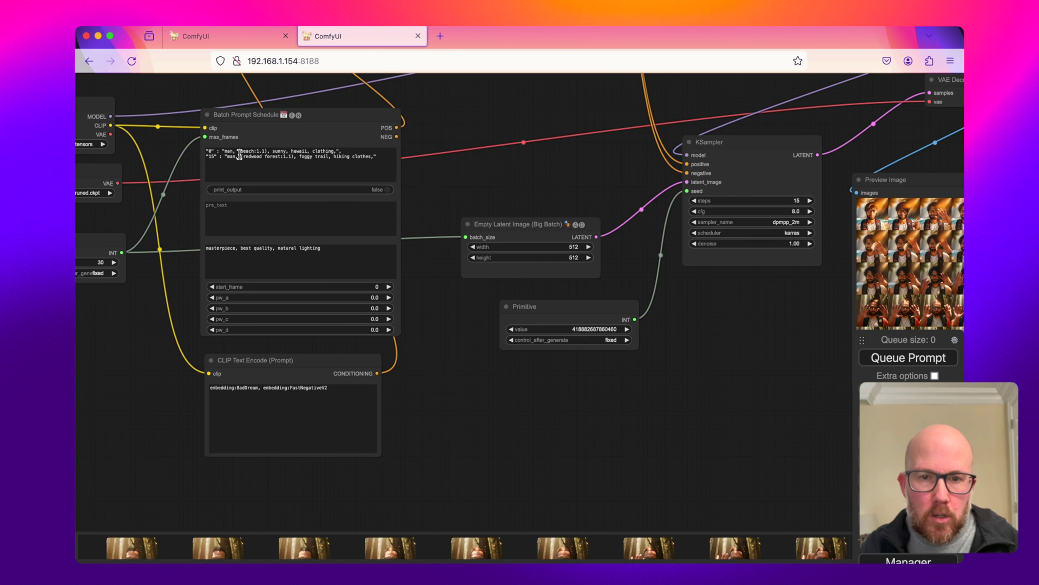
drag(474, 104, 468, 319)
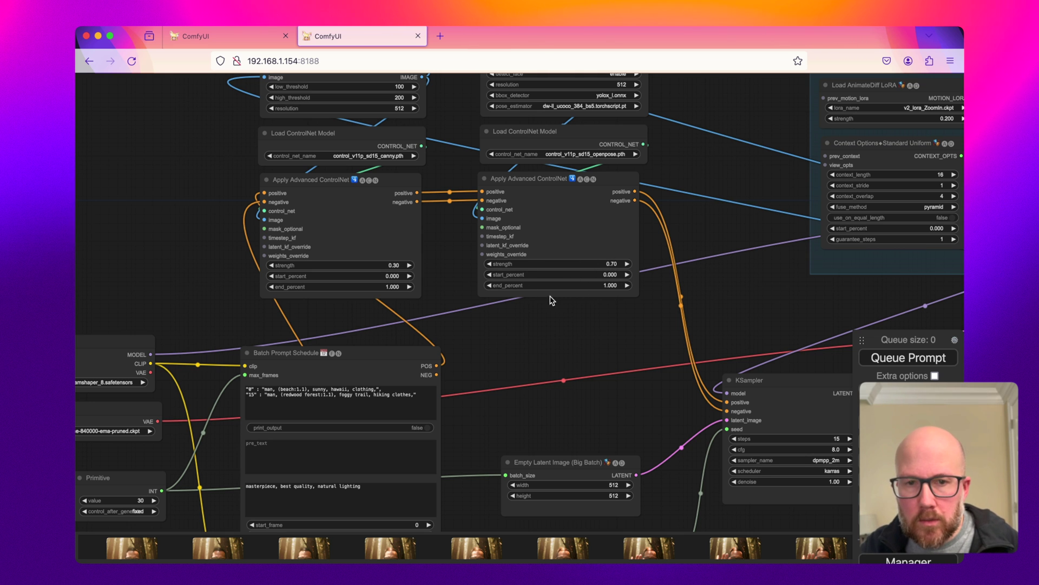
scroll(423, 259, up, 6)
click(366, 187)
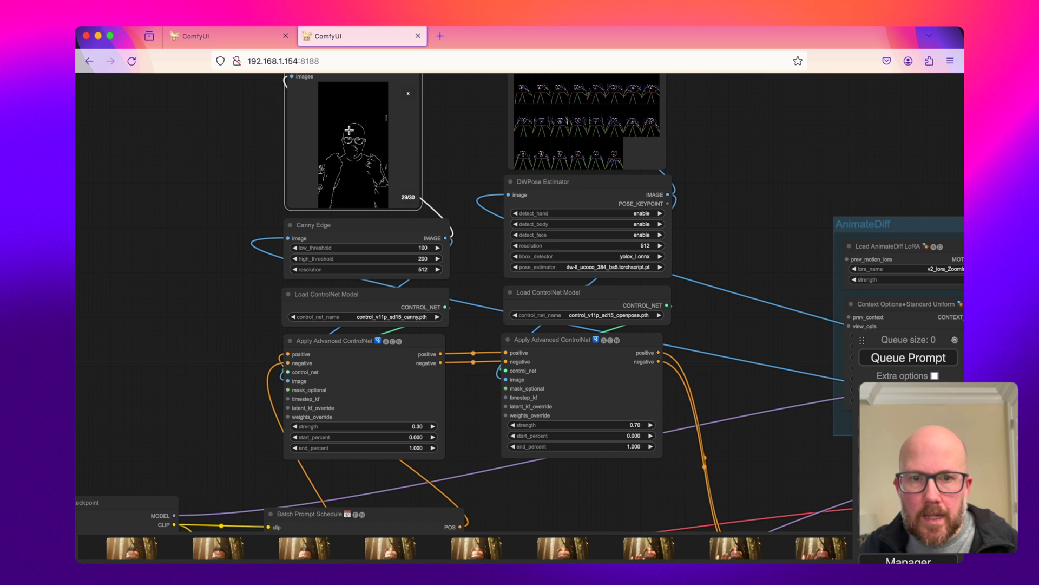
click(529, 123)
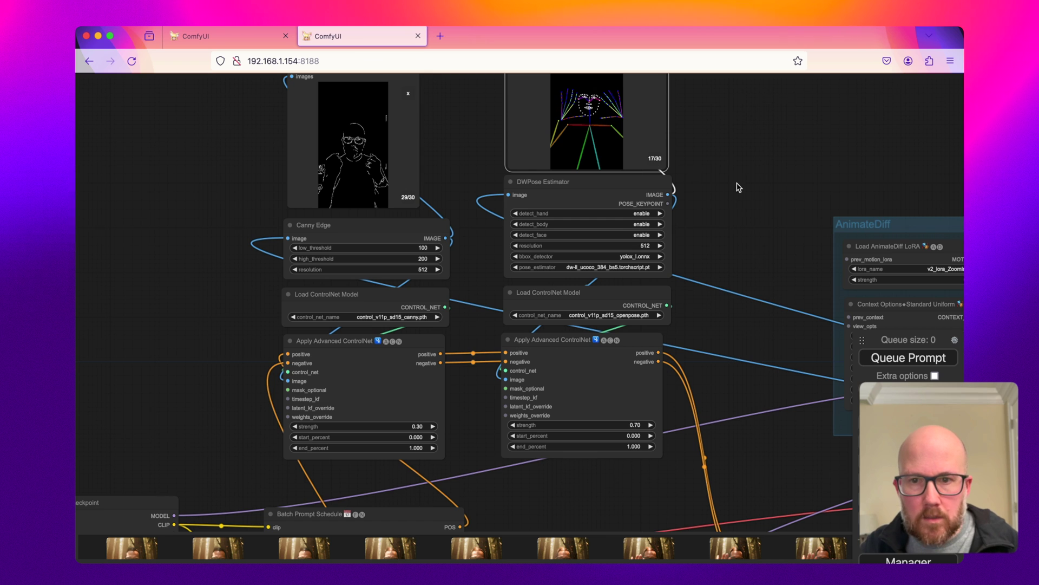
drag(752, 244, 610, 184)
scroll(628, 254, right, 10)
scroll(628, 254, down, 8)
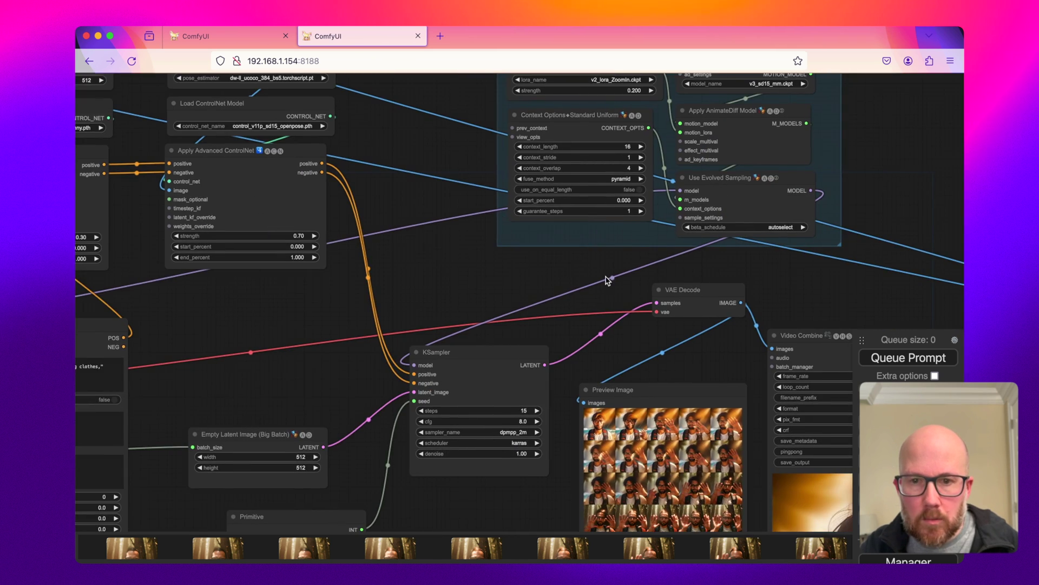
scroll(560, 257, right, 3)
scroll(561, 257, down, 4)
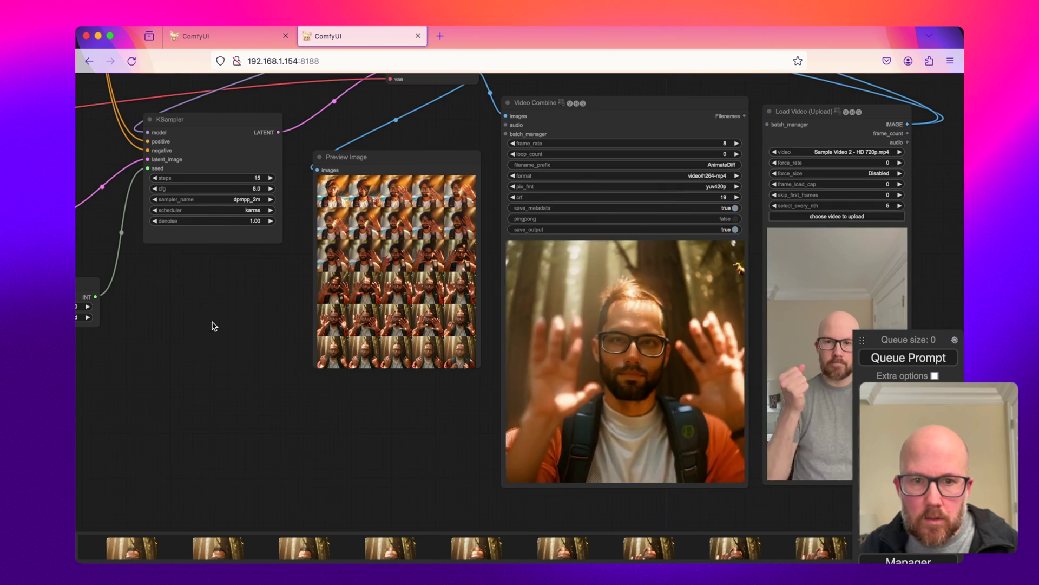
scroll(413, 427, right, 2)
scroll(413, 428, down, 1)
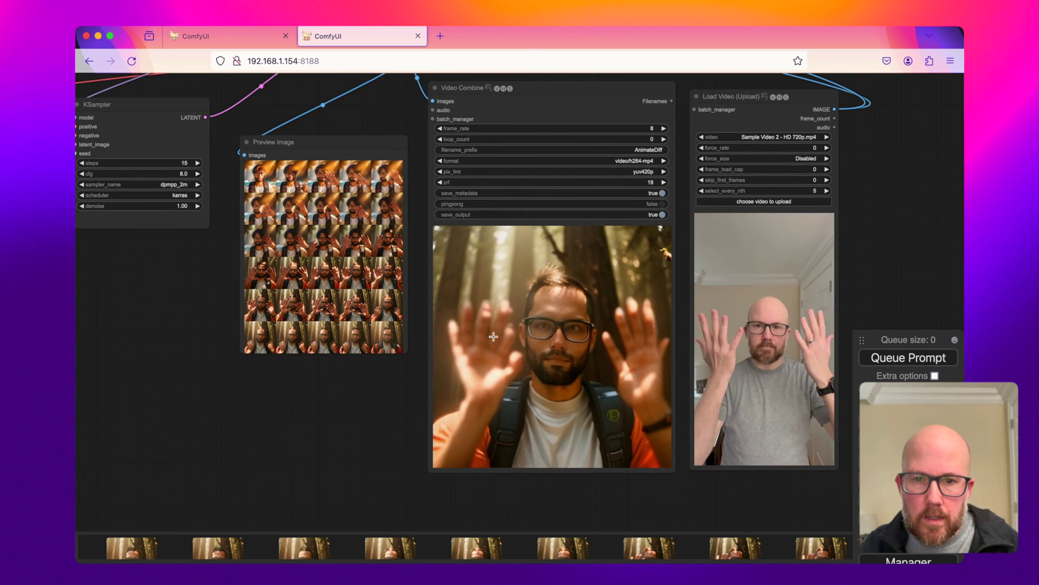
scroll(312, 393, right, 2)
scroll(311, 394, down, 1)
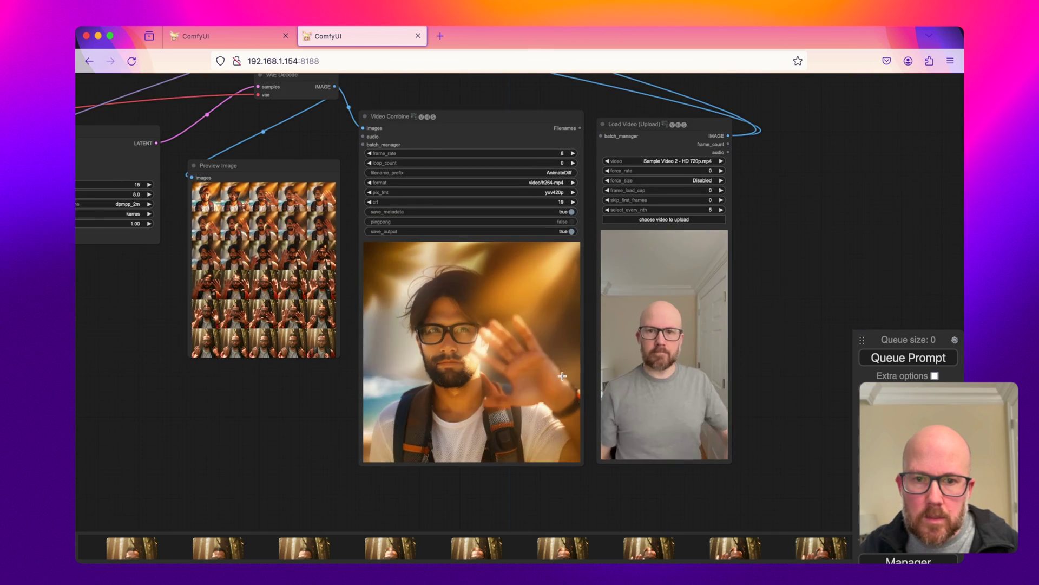
scroll(312, 393, up, 2)
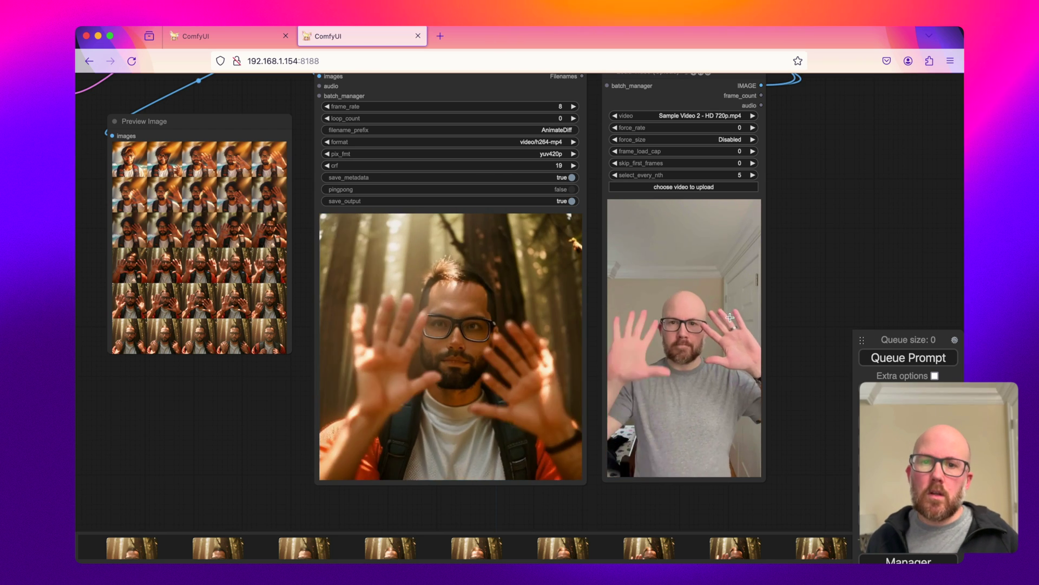